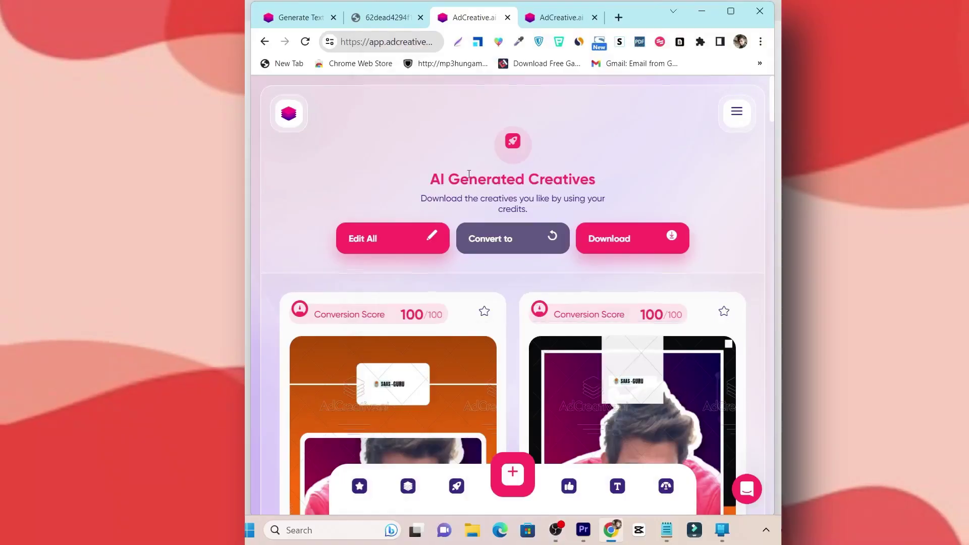
# Step: Look through the sample generated ad creatives and the AdCreative.ai homepage
pyautogui.scroll(-10, 468, 175)
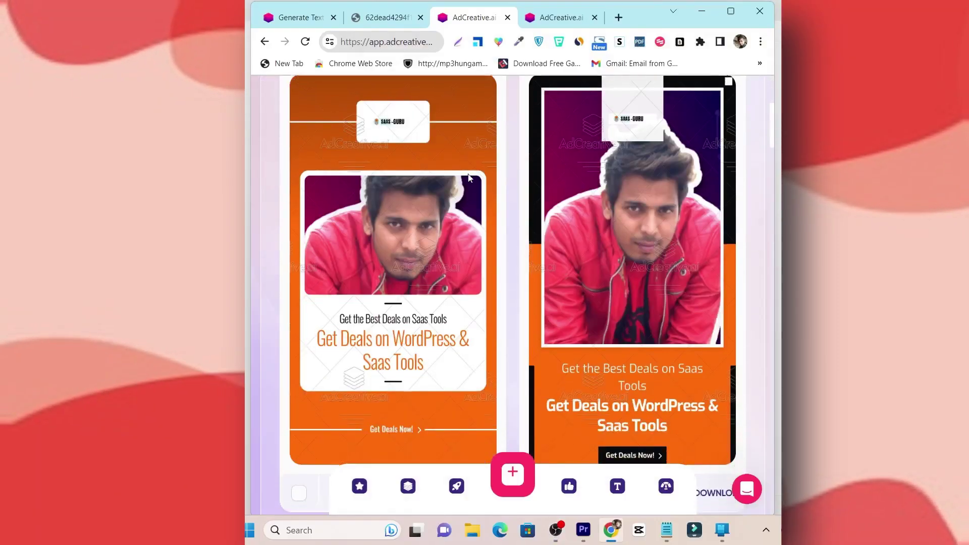
pyautogui.scroll(-10, 509, 226)
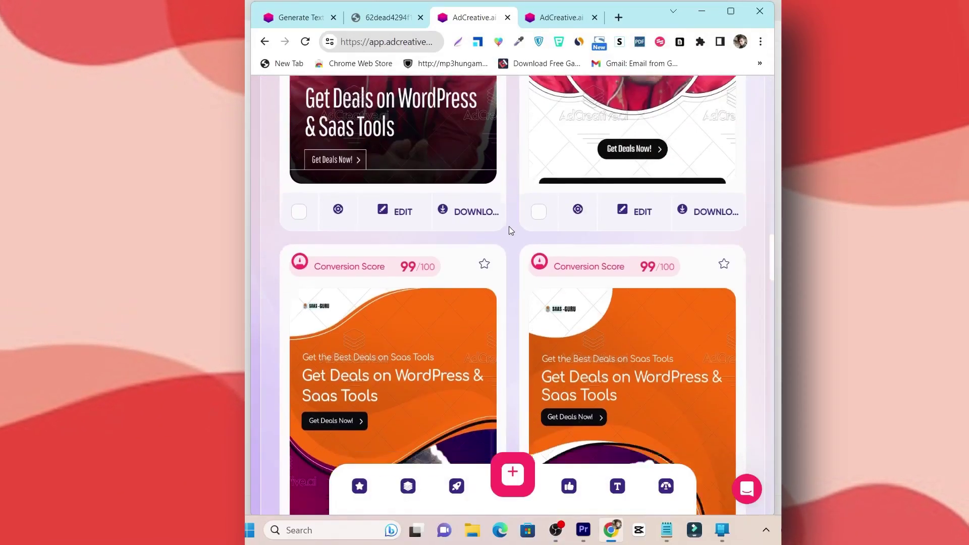
pyautogui.scroll(-10, 508, 227)
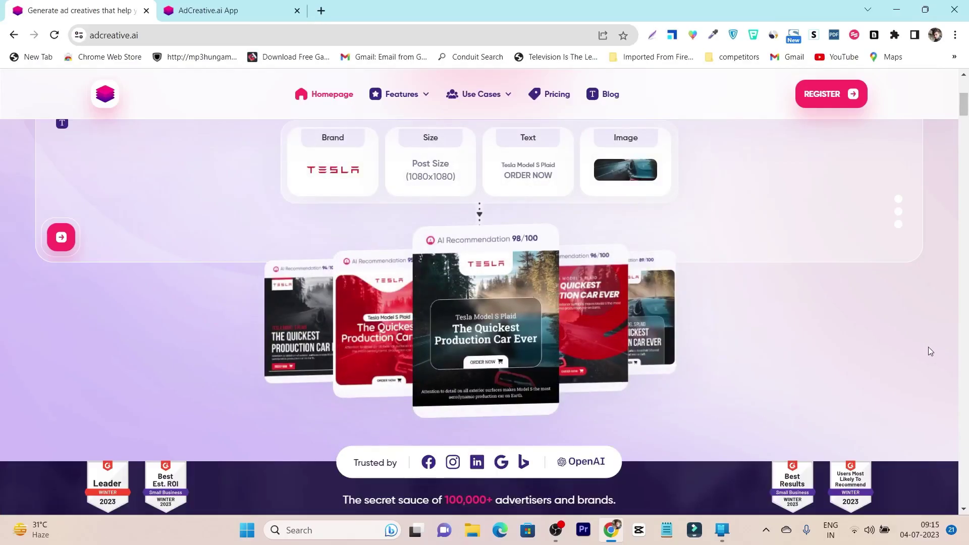
pyautogui.scroll(-6, 929, 351)
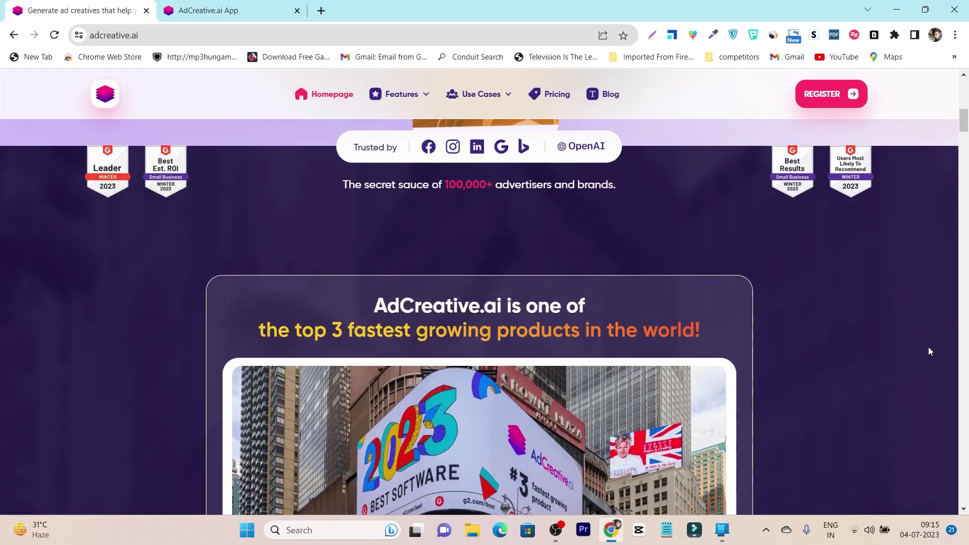
pyautogui.scroll(-2, 928, 347)
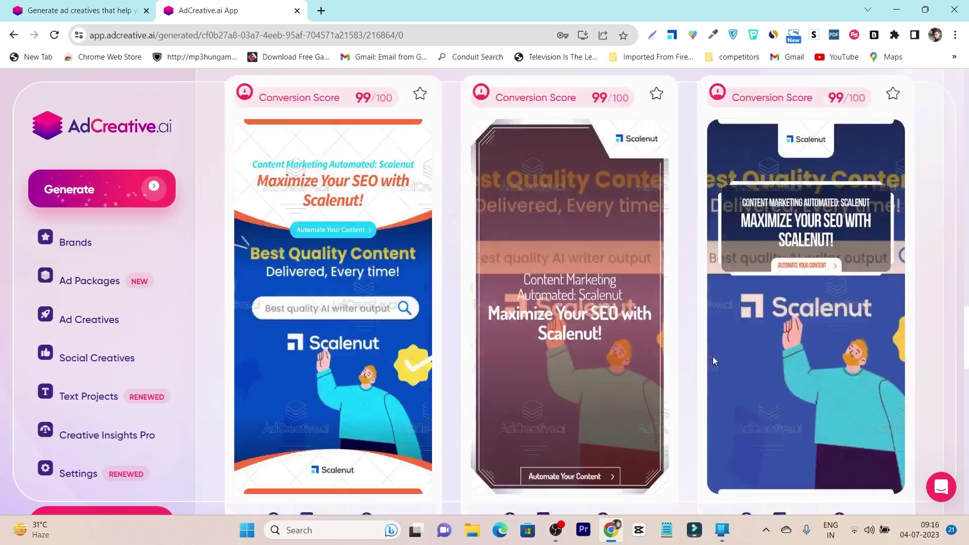
pyautogui.scroll(-2, 712, 356)
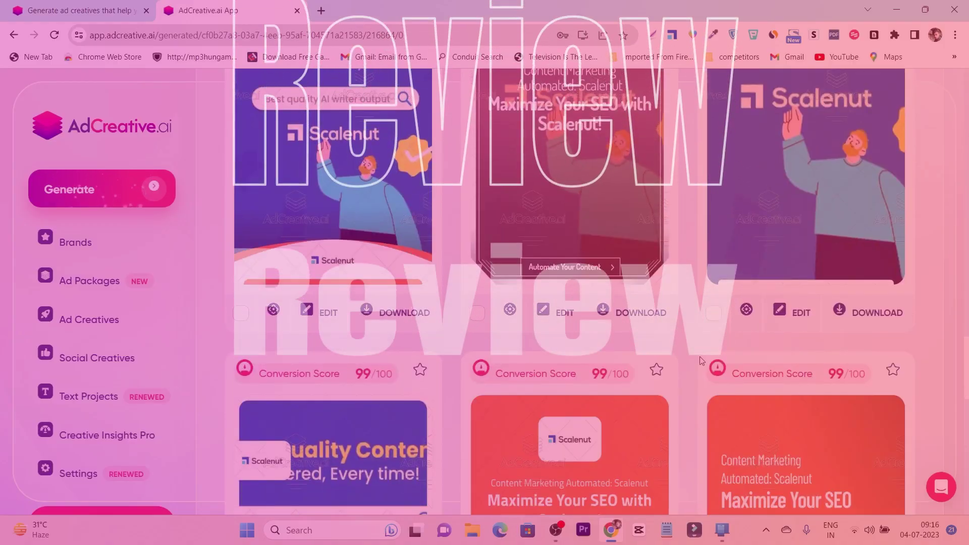
pyautogui.scroll(-15, 700, 361)
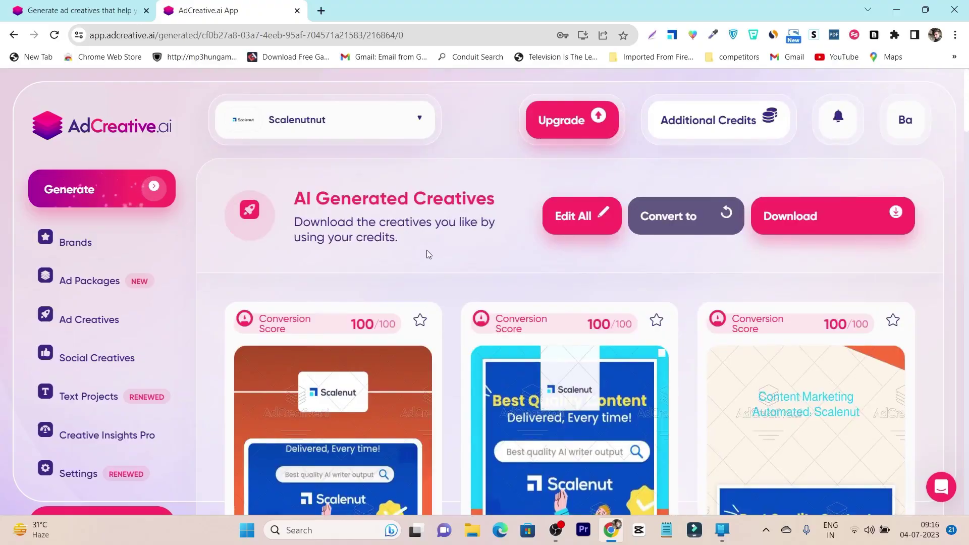
# Step: Toggle the Dark Mode option in the account settings
pyautogui.scroll(-15, 477, 313)
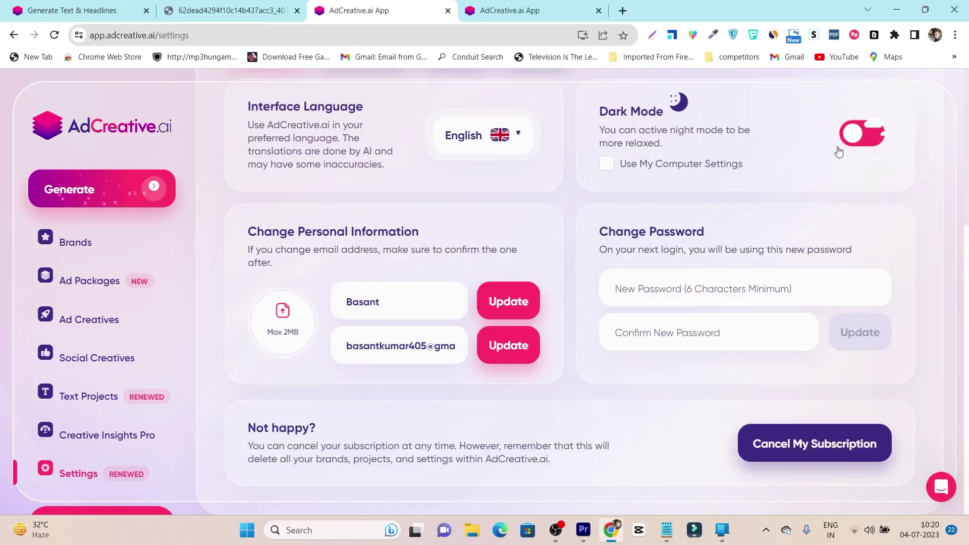
pyautogui.click(858, 144)
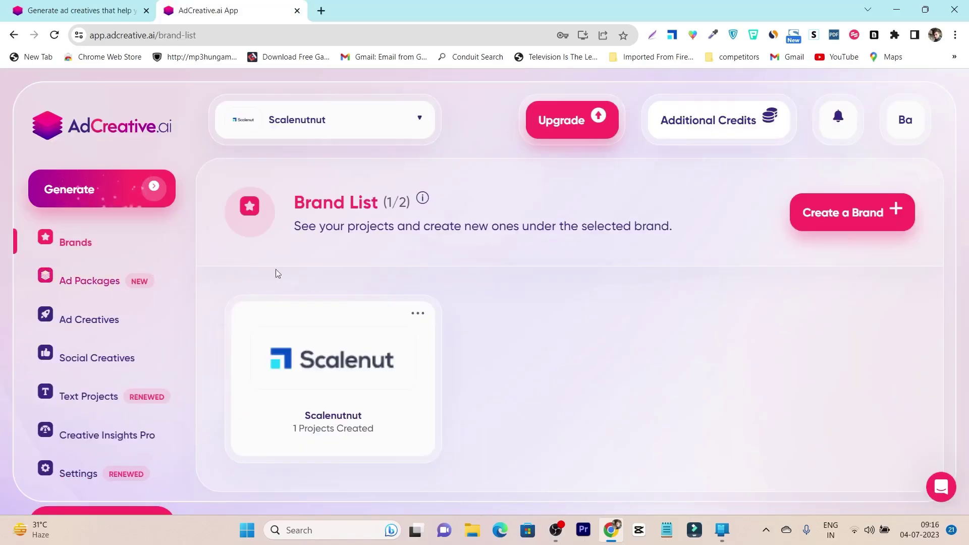
# Step: Open the Scalenutnut brand's project and examine its AI-generated creatives and their conversion scores
pyautogui.click(336, 393)
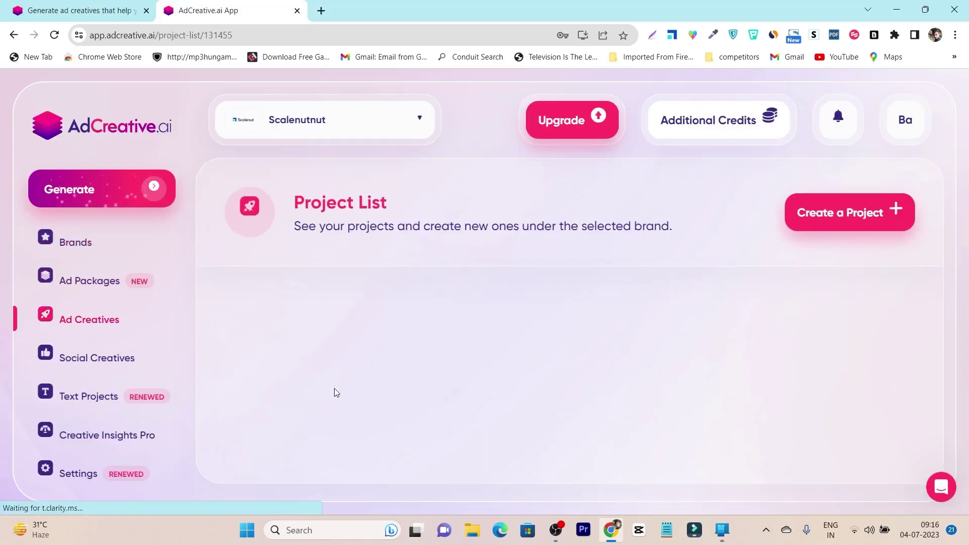
pyautogui.click(402, 369)
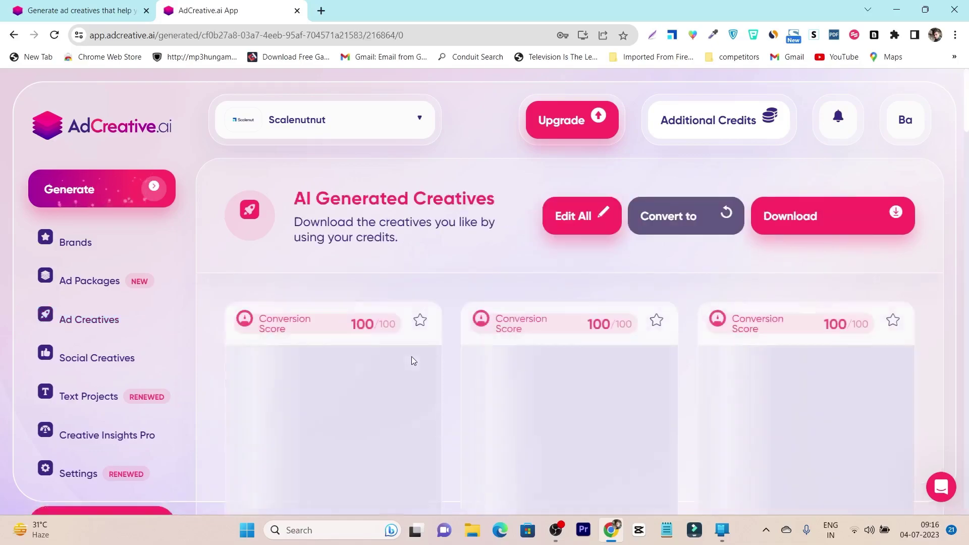
pyautogui.scroll(-5, 410, 356)
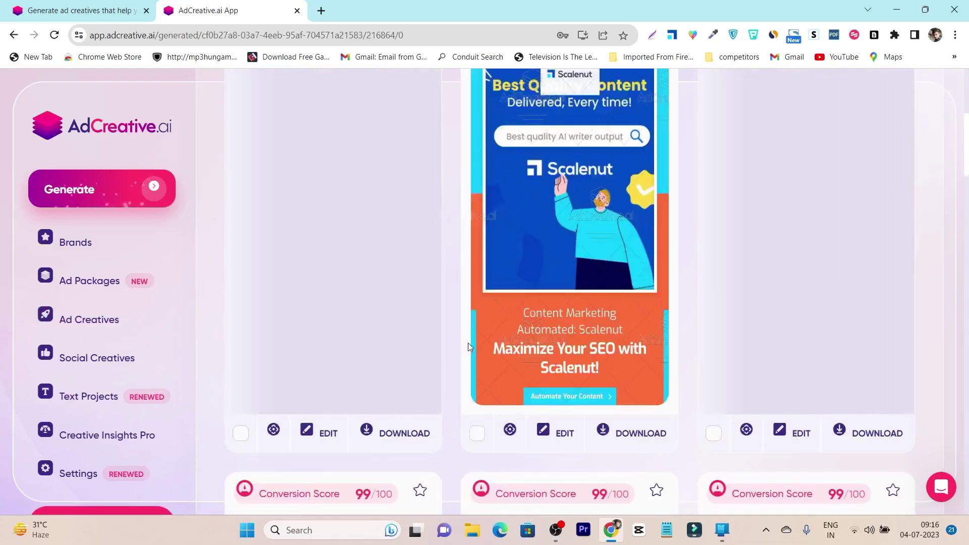
pyautogui.scroll(-4, 477, 317)
pyautogui.scroll(-15, 476, 317)
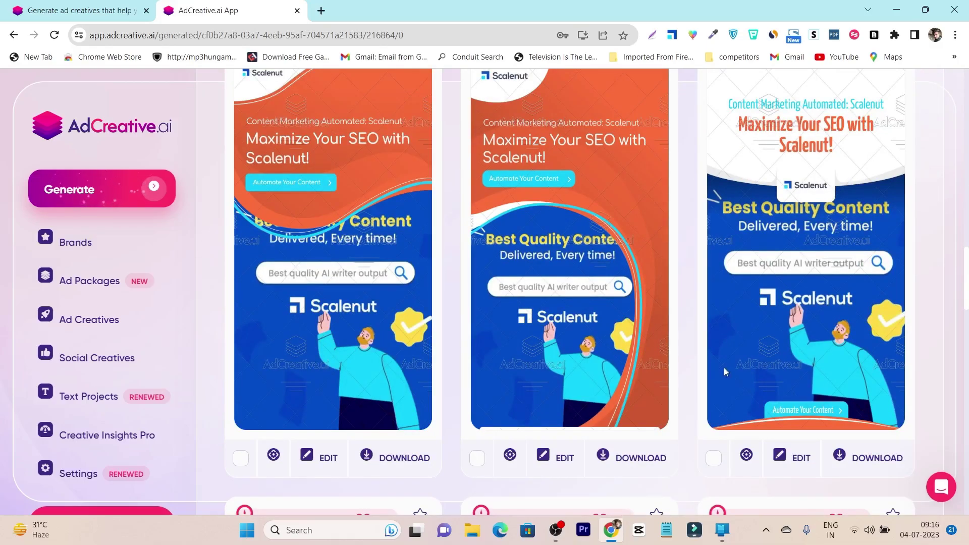
pyautogui.scroll(-10, 723, 368)
pyautogui.scroll(-10, 682, 362)
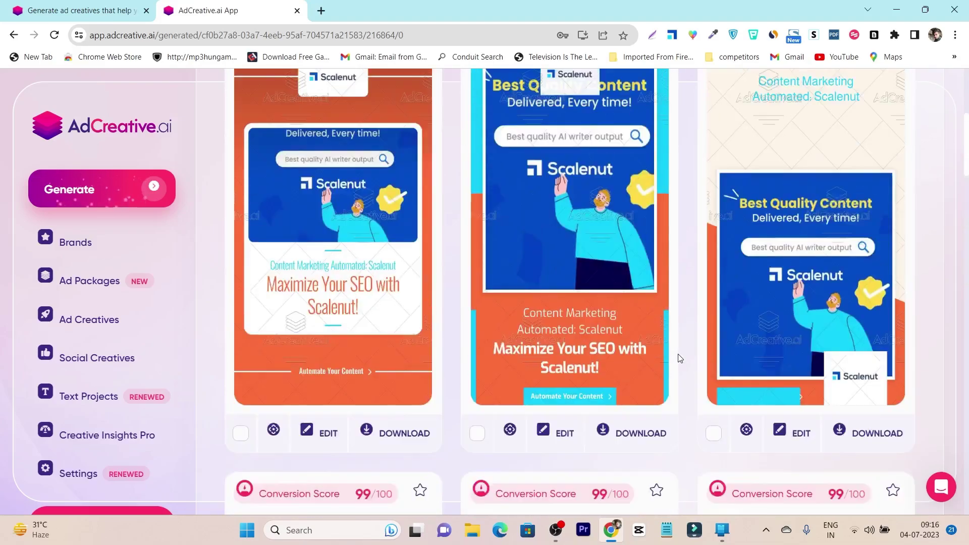
pyautogui.scroll(20, 679, 358)
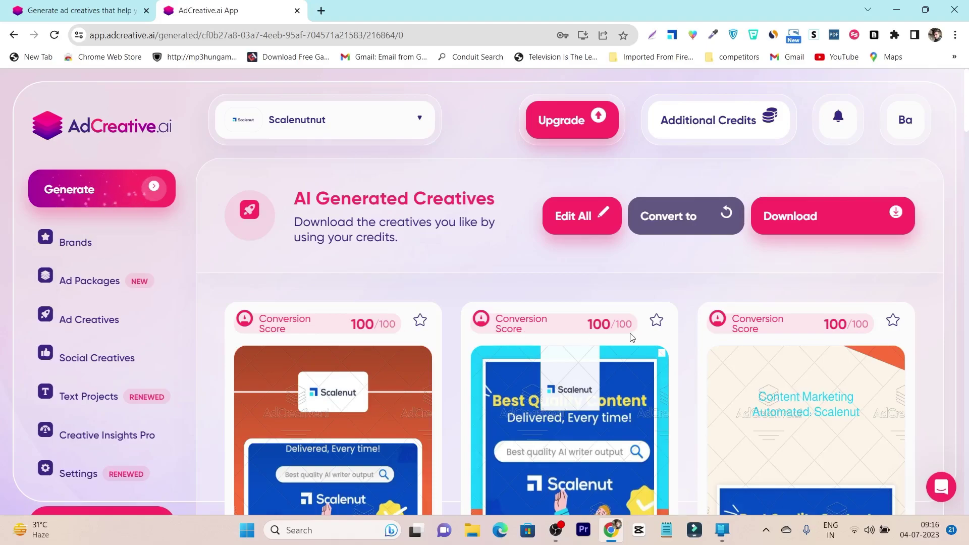
pyautogui.scroll(-5, 475, 316)
pyautogui.scroll(5, 503, 310)
# Step: Review the text, image, and logo, color and font options for editing all creatives, and close the editor
pyautogui.click(599, 222)
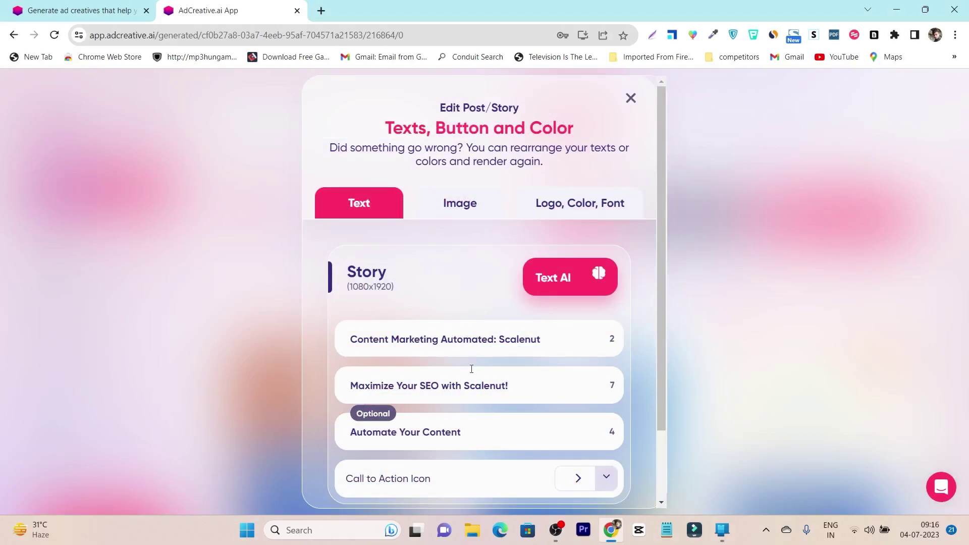
pyautogui.click(464, 204)
pyautogui.click(578, 204)
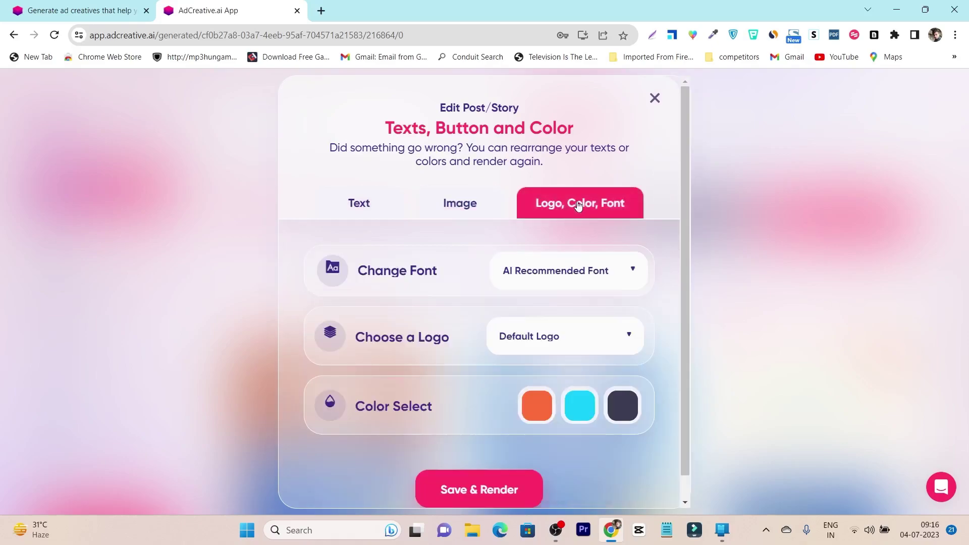
pyautogui.click(654, 97)
# Step: Check which formats and sizes the generated creatives can be converted to
pyautogui.click(688, 223)
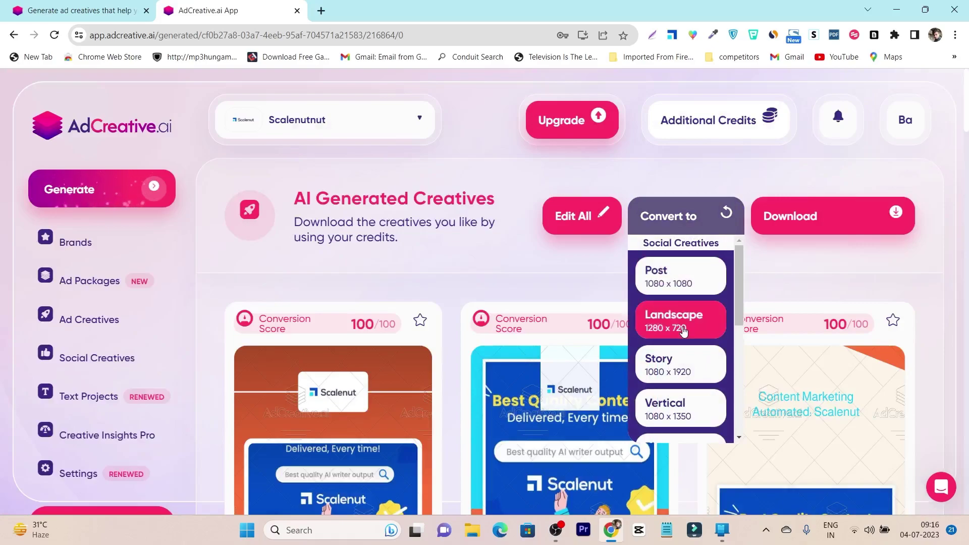
pyautogui.scroll(-2, 681, 369)
pyautogui.click(848, 276)
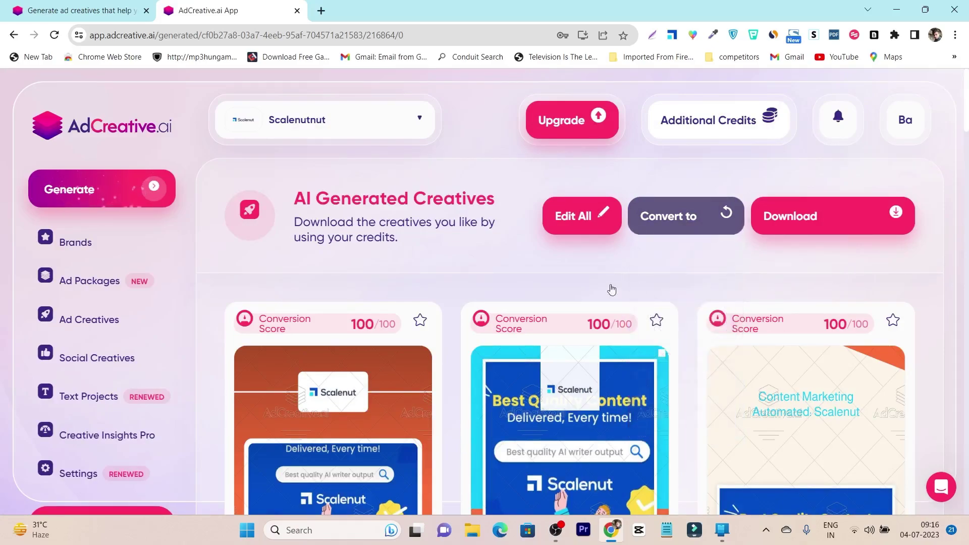
# Step: Check the download options for the generated creatives and close them without downloading
pyautogui.scroll(-3, 428, 274)
pyautogui.scroll(2, 671, 250)
pyautogui.scroll(1, 761, 240)
pyautogui.click(837, 218)
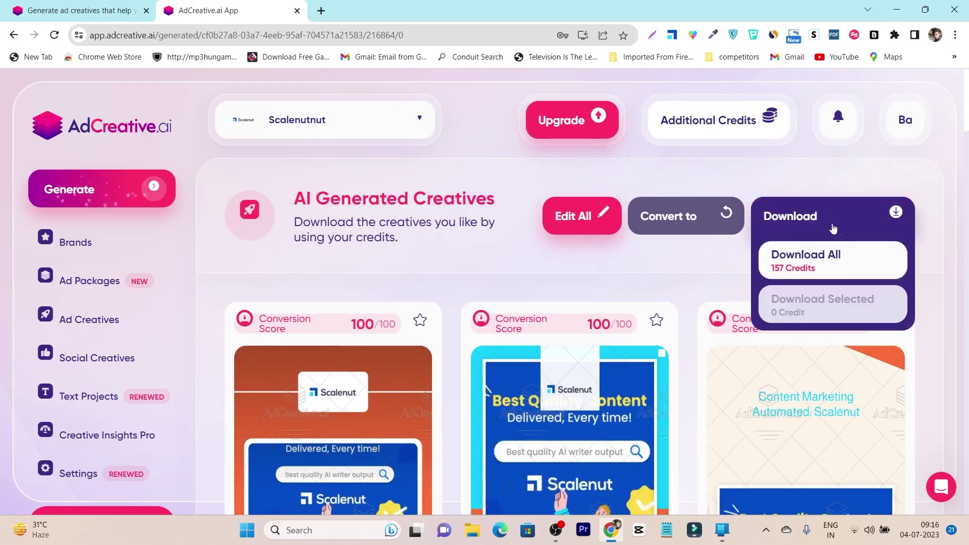
pyautogui.click(498, 258)
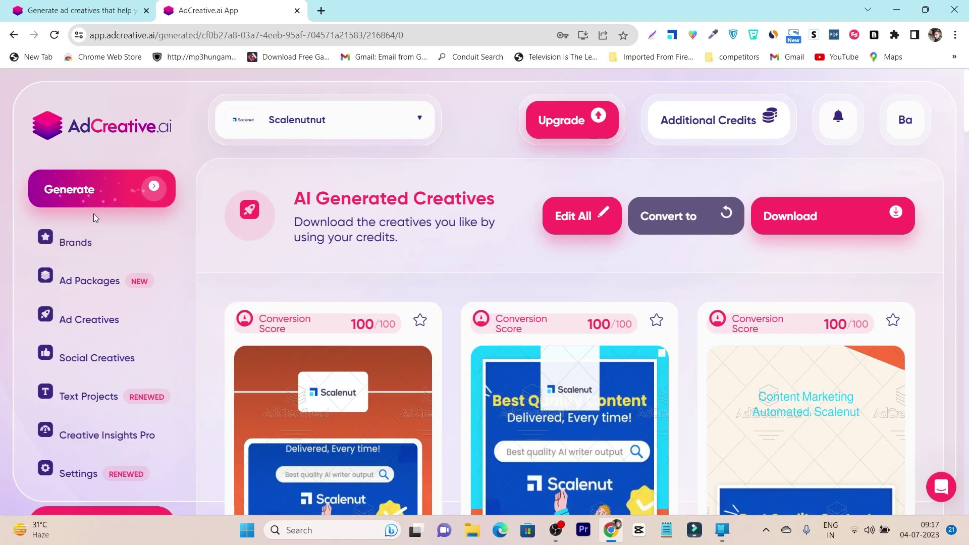
# Step: Open the brand list and start creating a new brand
pyautogui.click(136, 197)
pyautogui.click(115, 247)
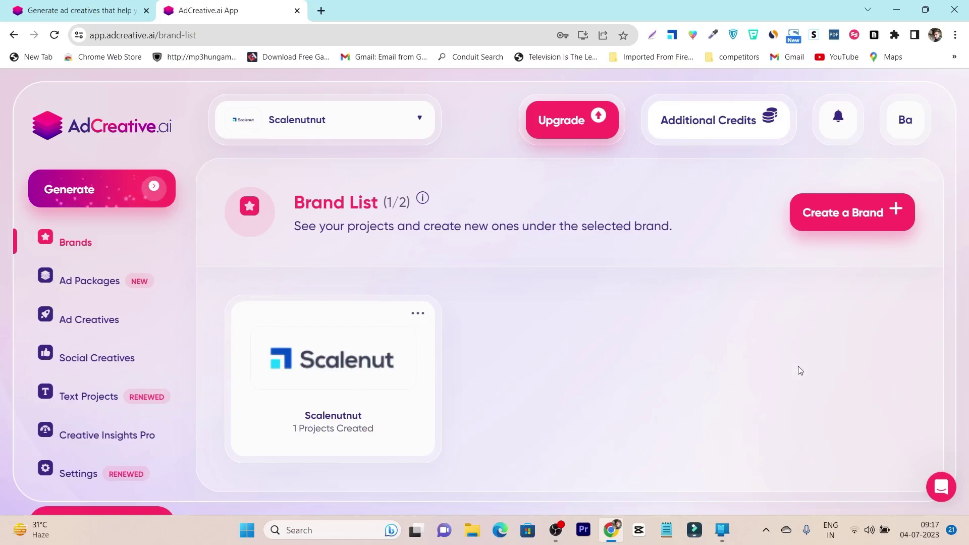
pyautogui.click(834, 214)
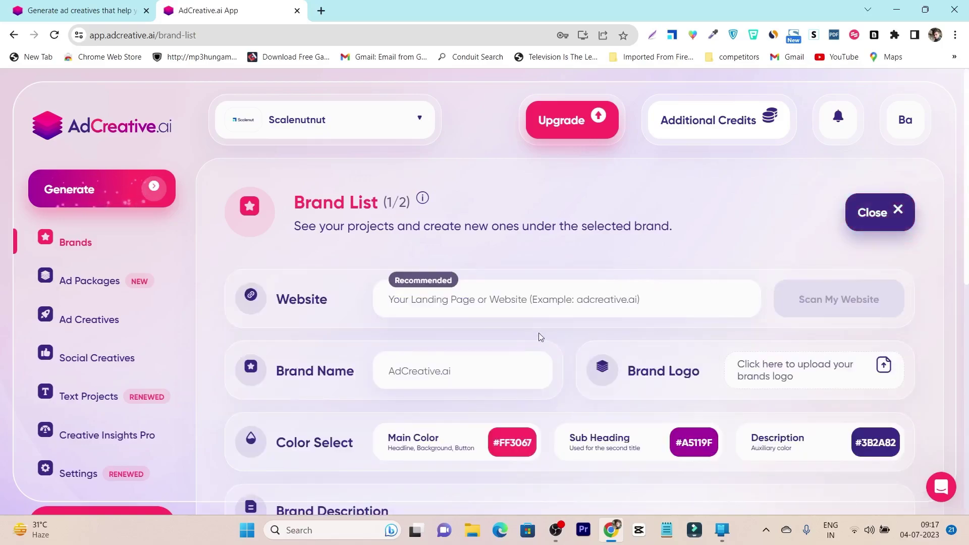
pyautogui.click(499, 307)
# Step: Look up the address saas-guru.info in a new browser tab and copy it
pyautogui.click(321, 11)
pyautogui.write('saas-guru.info')
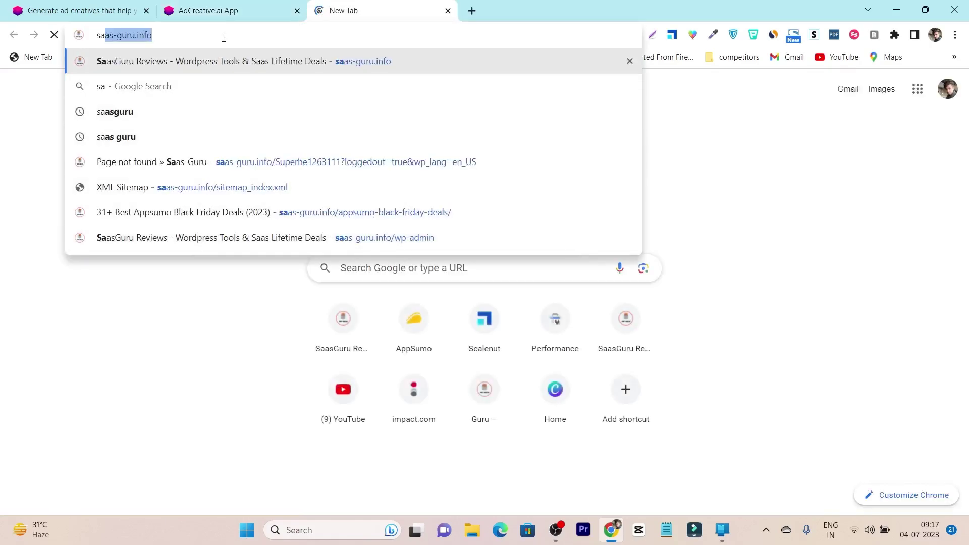
pyautogui.press('End')
pyautogui.hotkey('ctrl', 'a')
pyautogui.hotkey('ctrl', 'c')
pyautogui.click(225, 11)
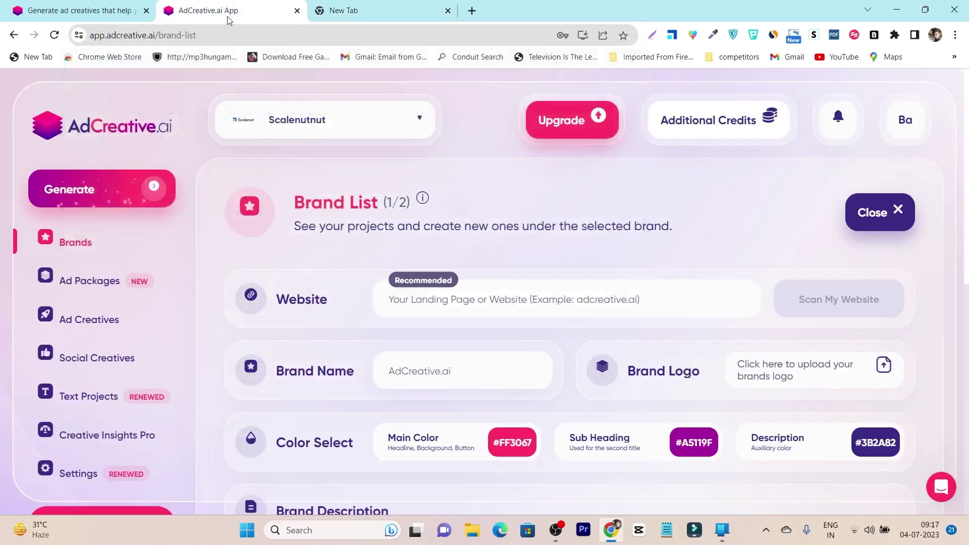
pyautogui.click(484, 311)
pyautogui.hotkey('ctrl', 'v')
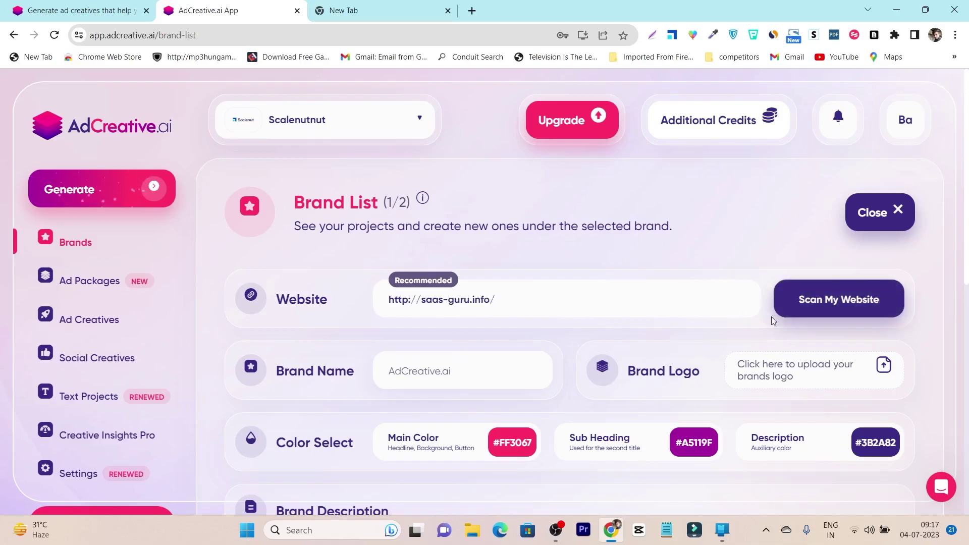
pyautogui.click(844, 309)
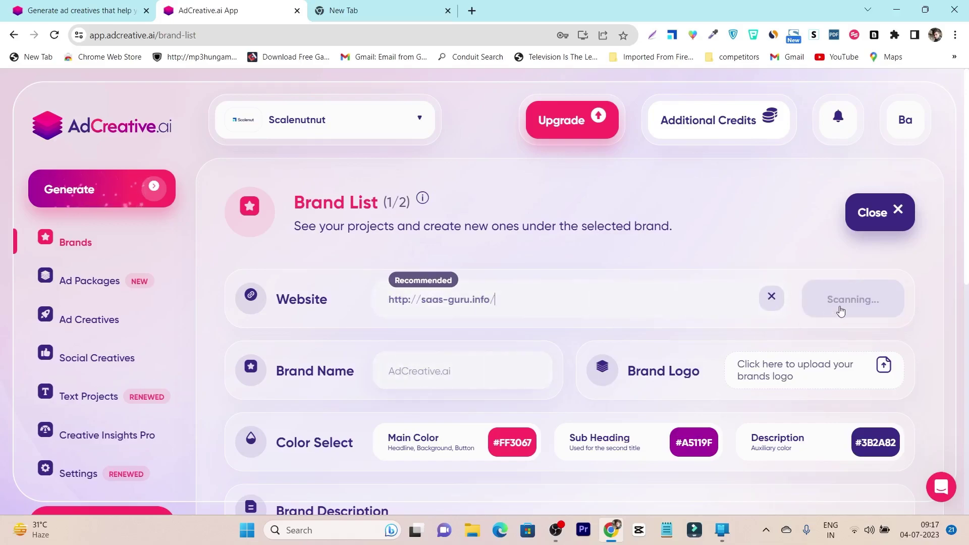
# Step: Upload the SAAS-GURU logo image from the Downloads folder as the brand logo
pyautogui.scroll(-1, 424, 343)
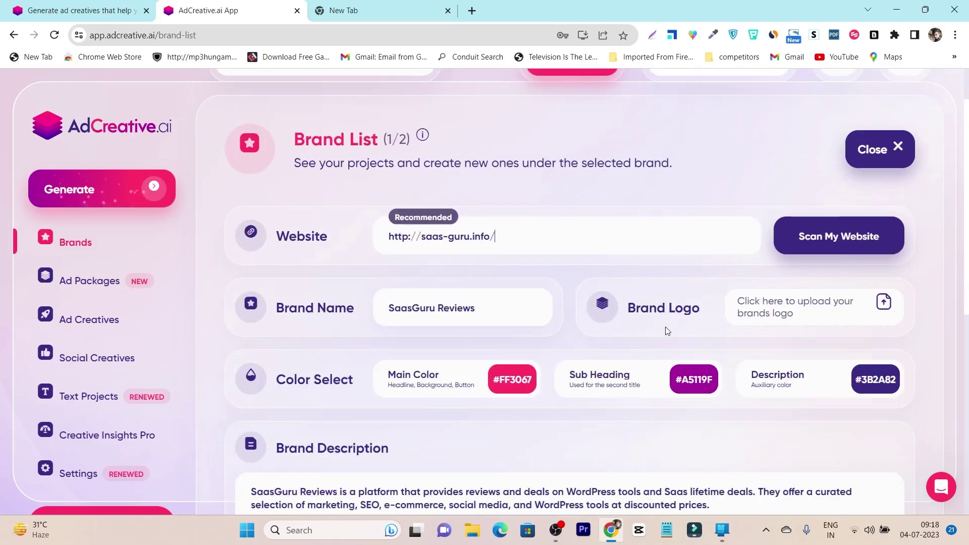
pyautogui.scroll(-1, 494, 378)
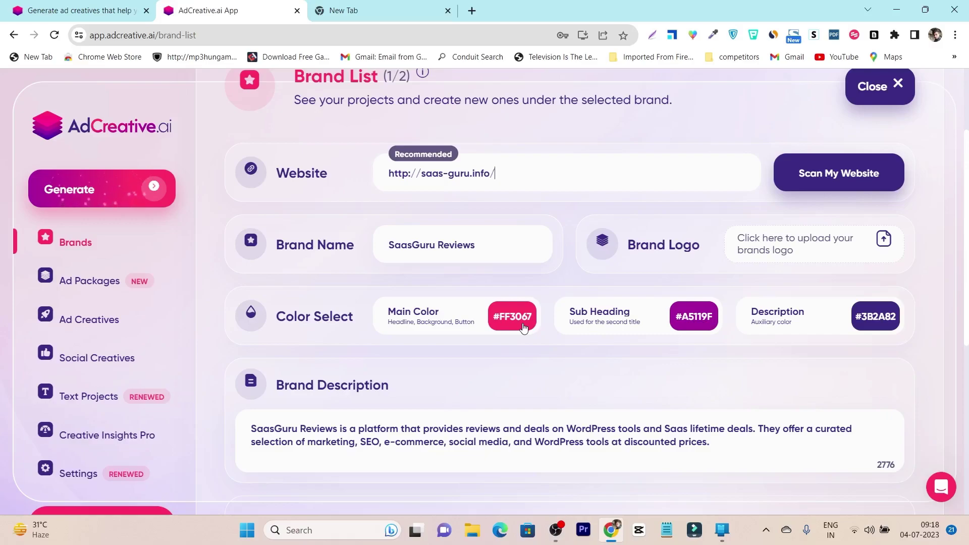
pyautogui.click(777, 250)
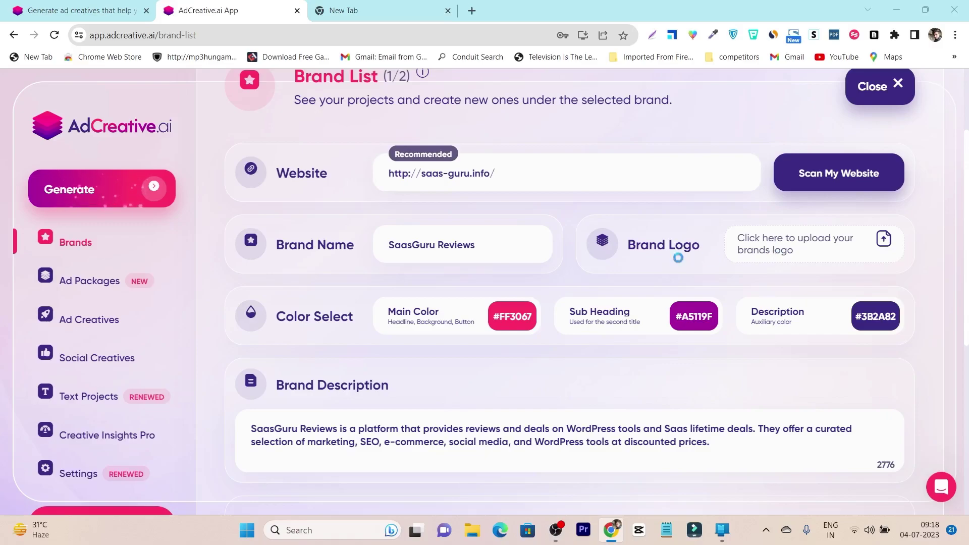
pyautogui.click(168, 240)
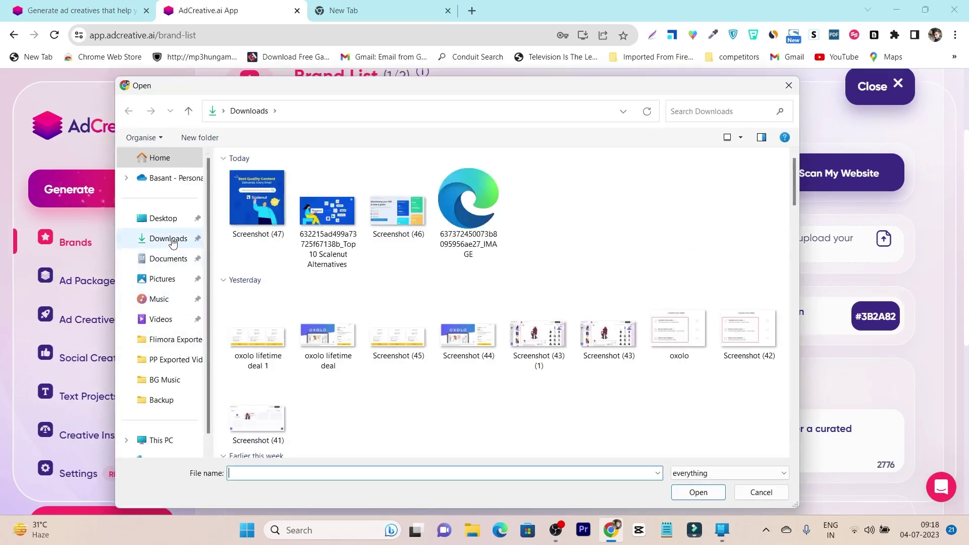
pyautogui.click(288, 477)
pyautogui.write('saas')
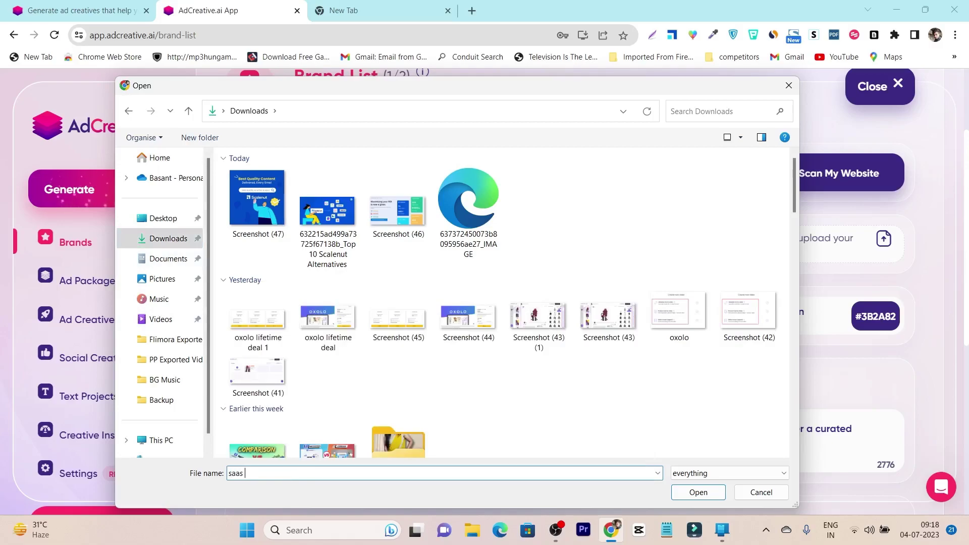
pyautogui.scroll(-10, 443, 411)
pyautogui.click(545, 342)
pyautogui.click(701, 493)
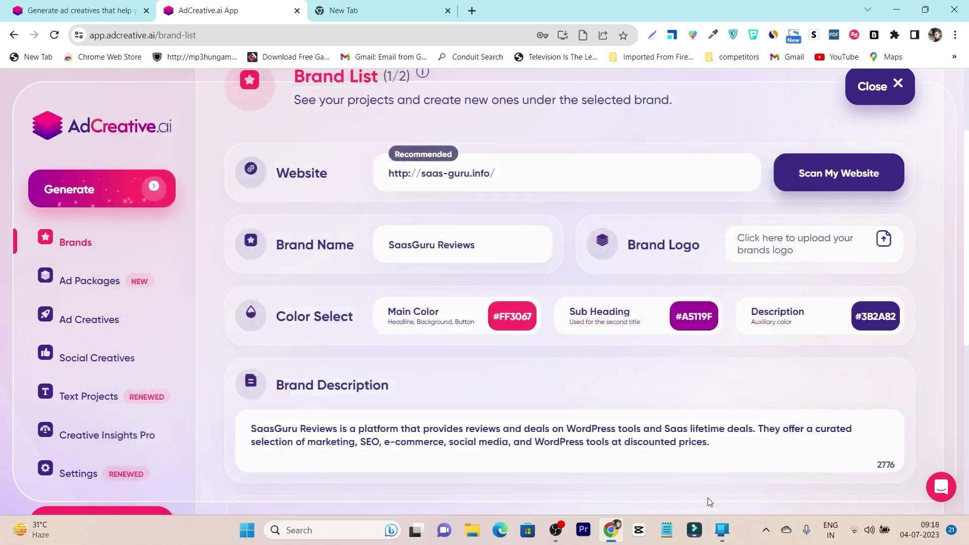
pyautogui.click(408, 398)
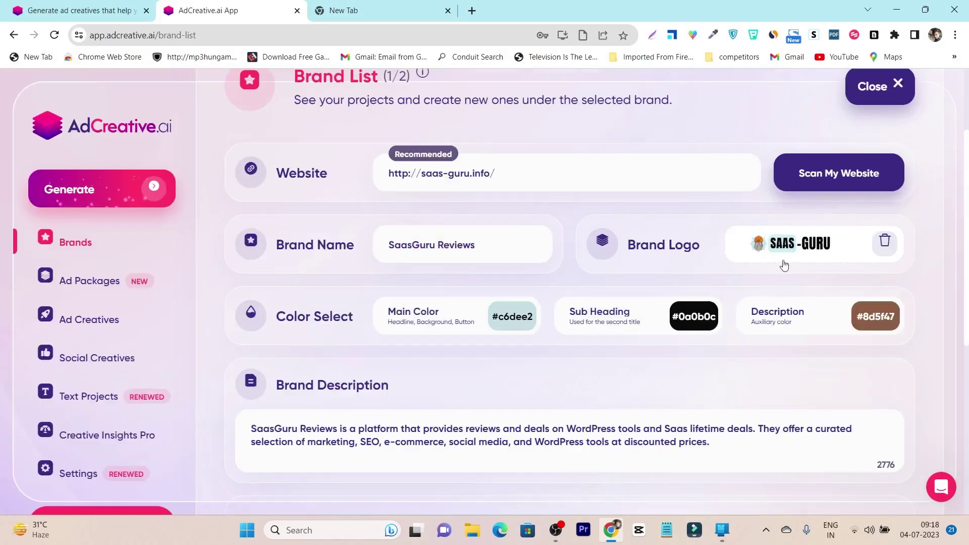
pyautogui.scroll(-6, 540, 360)
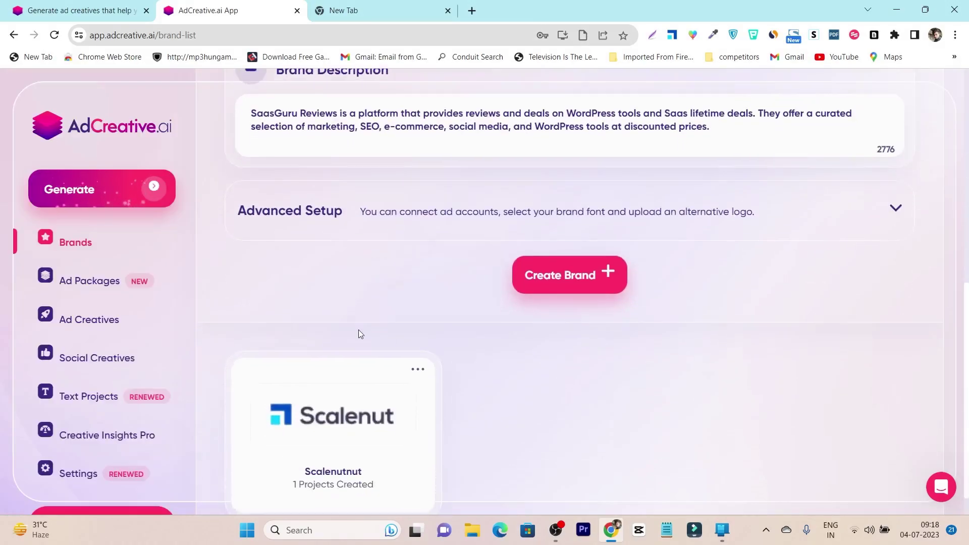
# Step: Create the new brand and choose the Story Size (1080x1920) format for its ad project
pyautogui.click(588, 271)
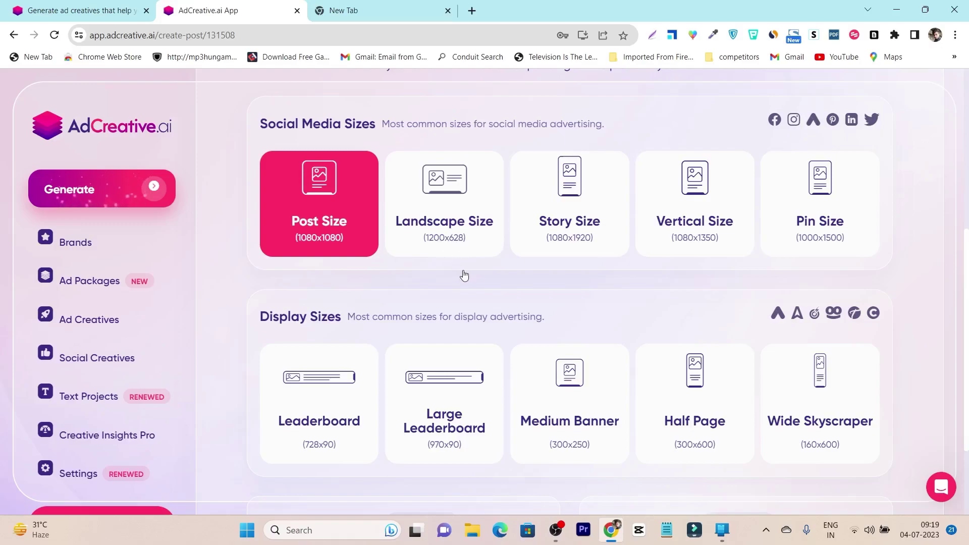
pyautogui.click(581, 221)
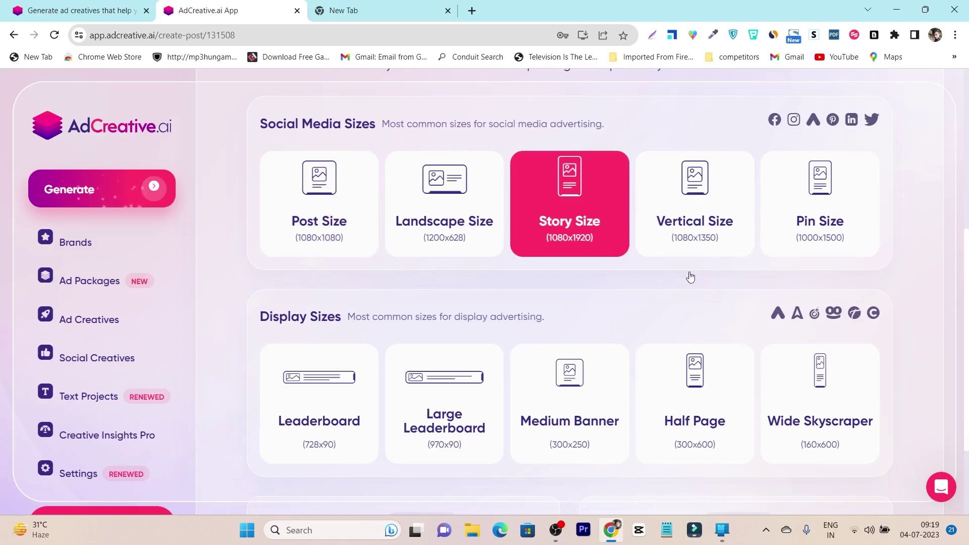
# Step: Expand the project description, set the target audience to "saas tools user", and save to continue to the ad texts
pyautogui.scroll(-3, 649, 291)
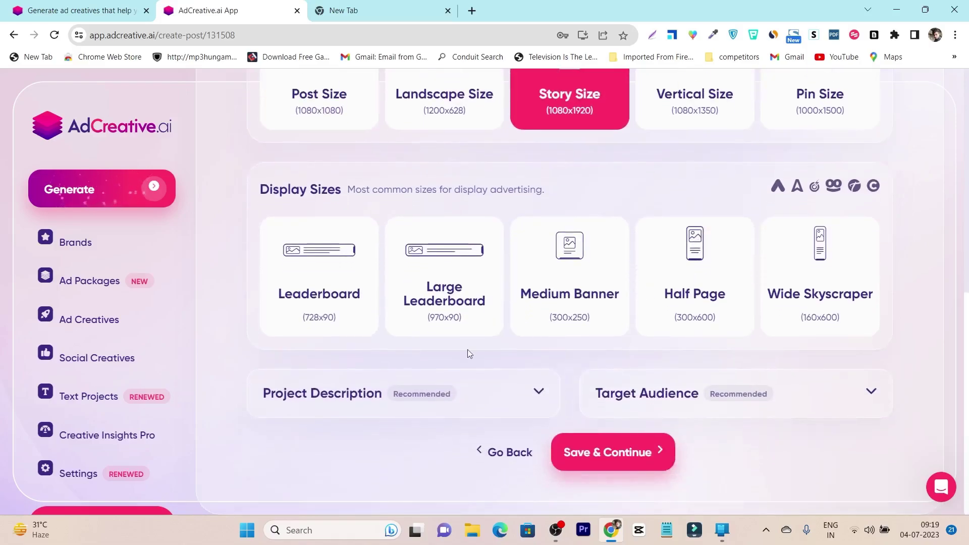
pyautogui.click(514, 401)
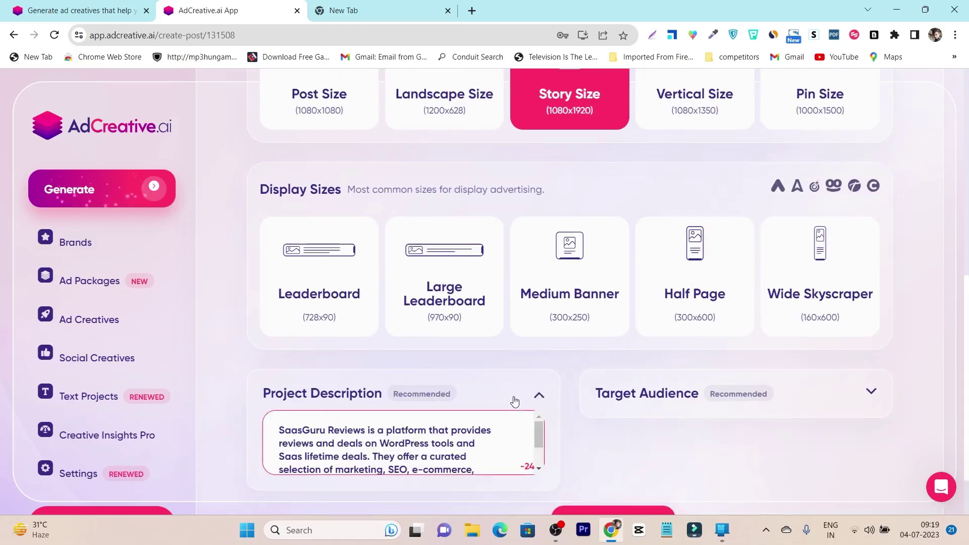
pyautogui.scroll(-1, 428, 407)
pyautogui.click(678, 333)
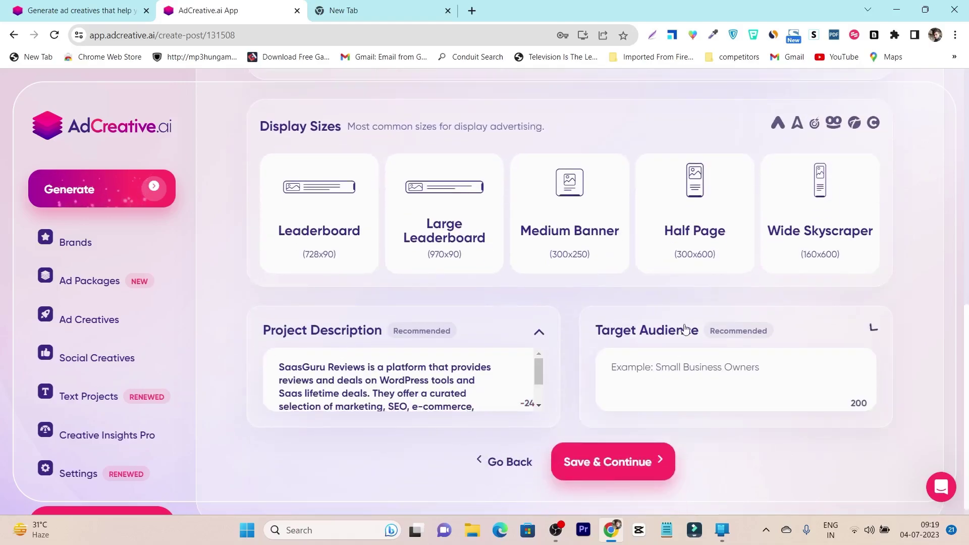
pyautogui.click(641, 372)
pyautogui.write('saas tools user')
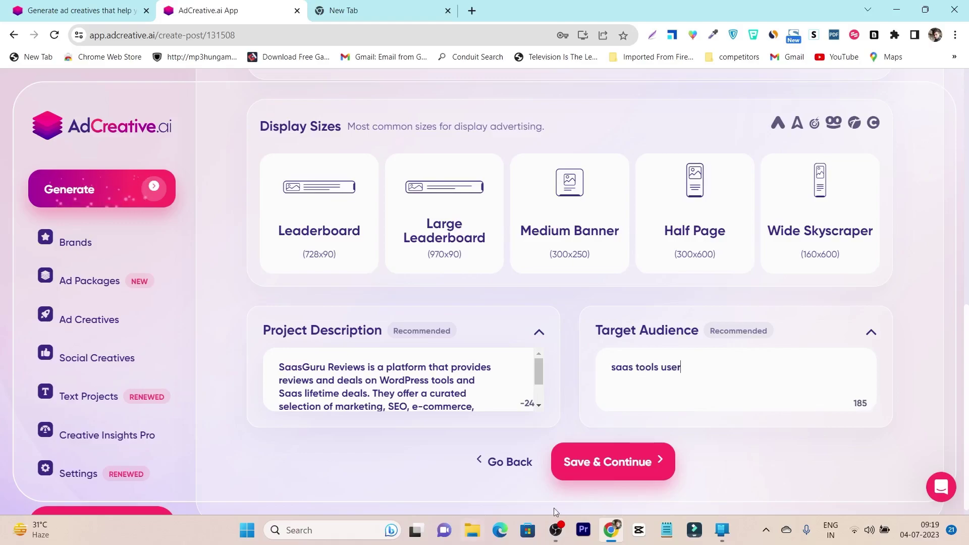
pyautogui.click(610, 462)
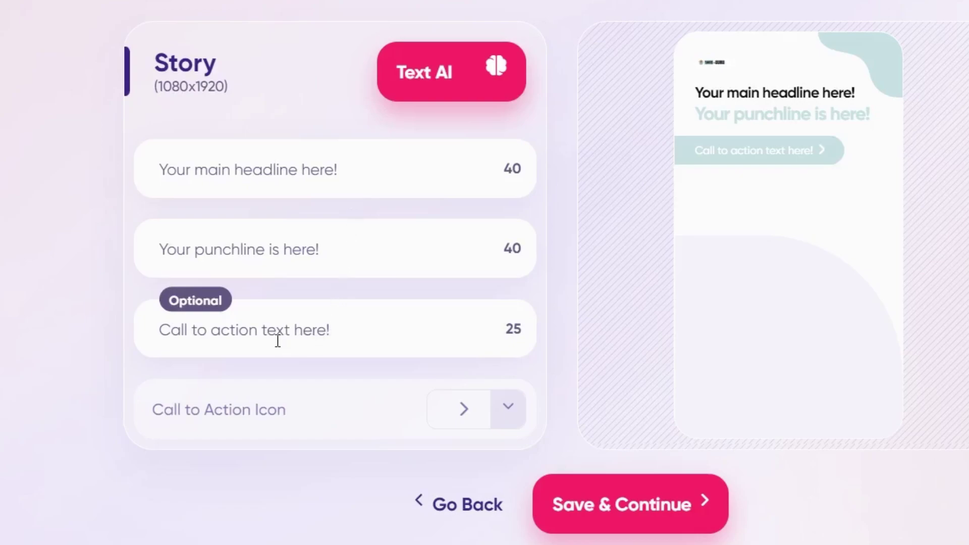
# Step: Generate the headline, punchline and call to action in English with Text AI and save them
pyautogui.click(418, 95)
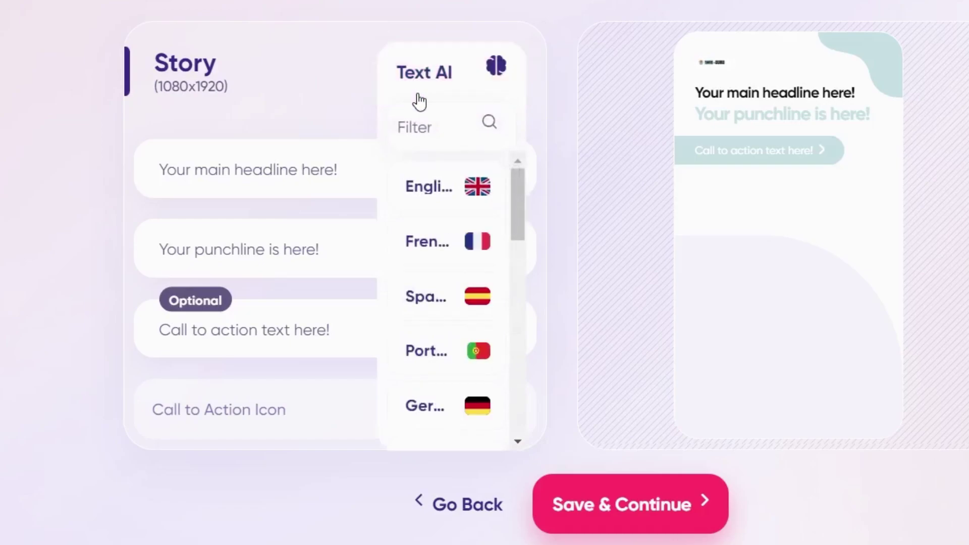
pyautogui.click(419, 186)
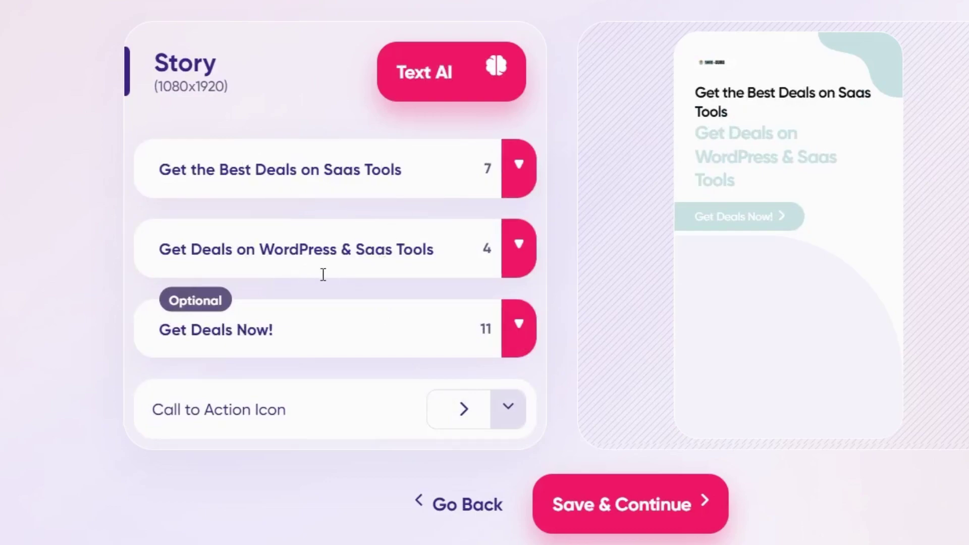
pyautogui.click(307, 330)
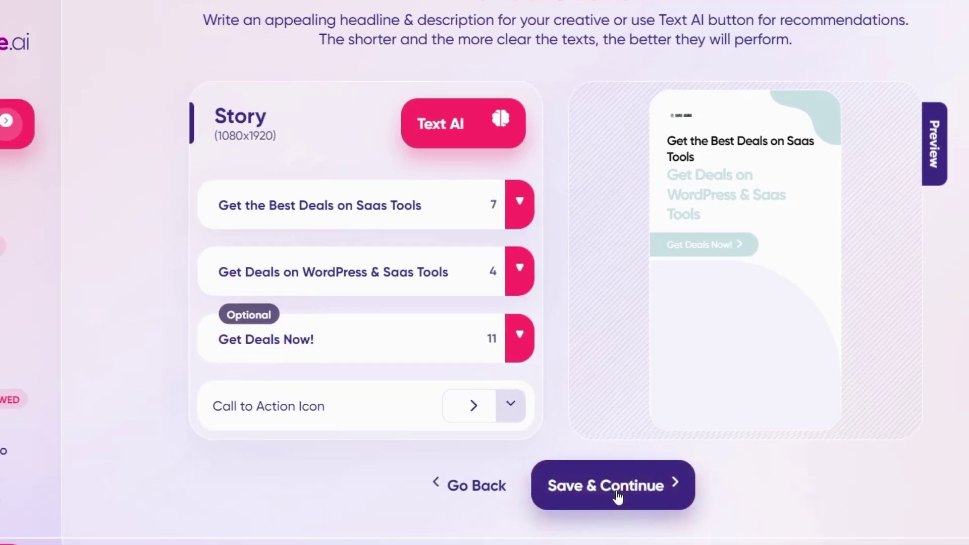
pyautogui.click(651, 503)
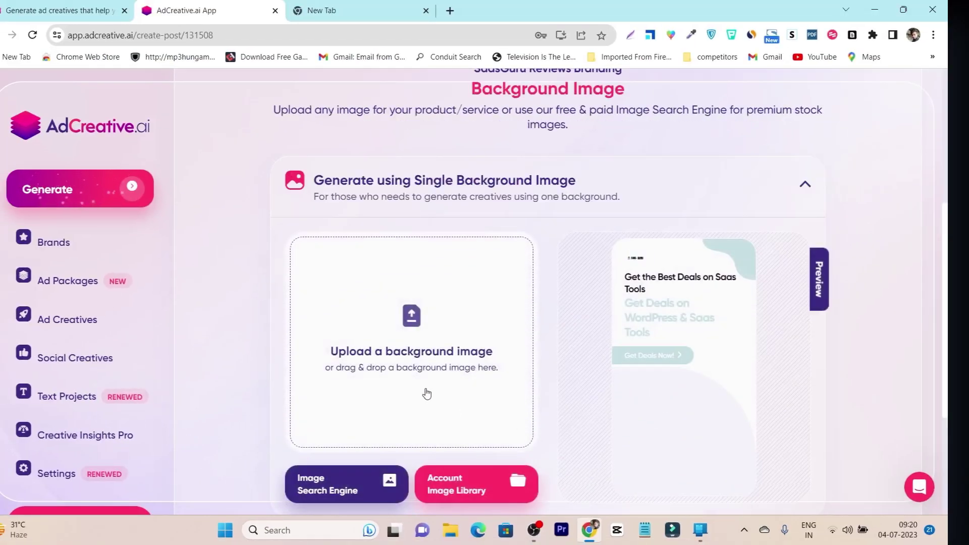
# Step: Search the stock image database for "ai tool" to find a background image
pyautogui.scroll(-1, 426, 394)
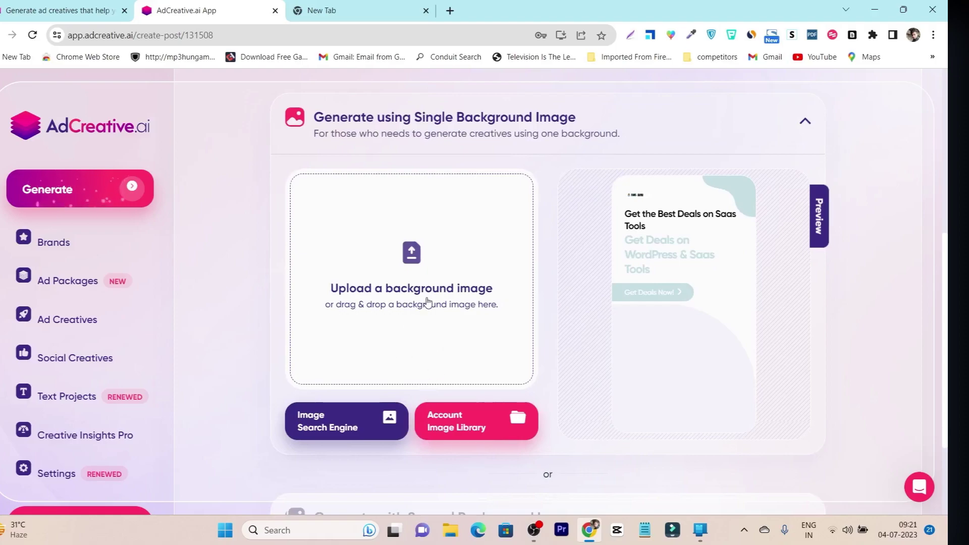
pyautogui.scroll(1, 549, 274)
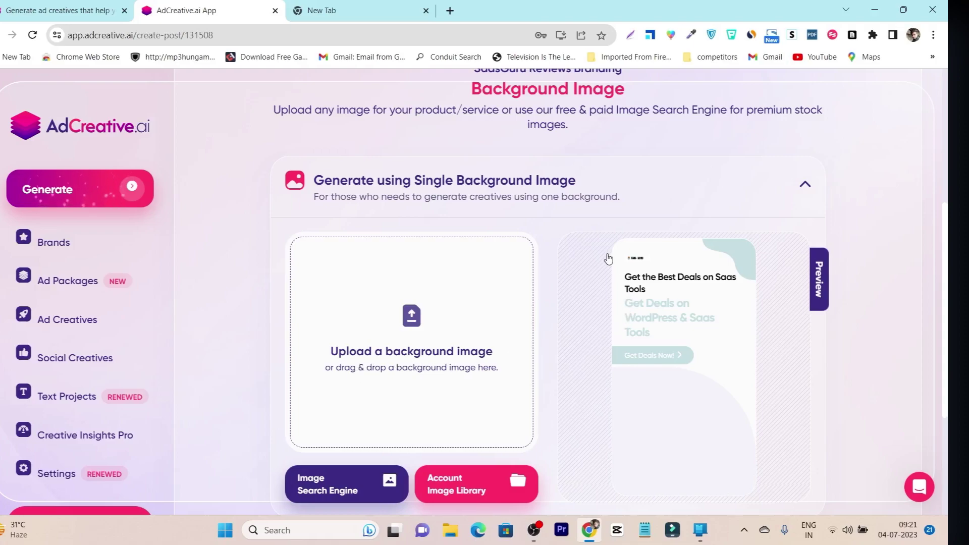
pyautogui.scroll(-1, 732, 338)
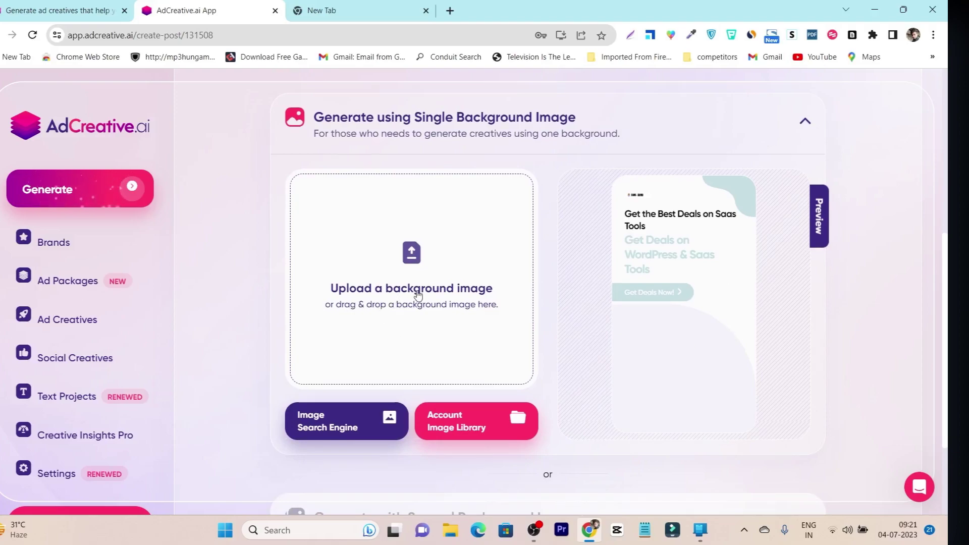
pyautogui.click(352, 422)
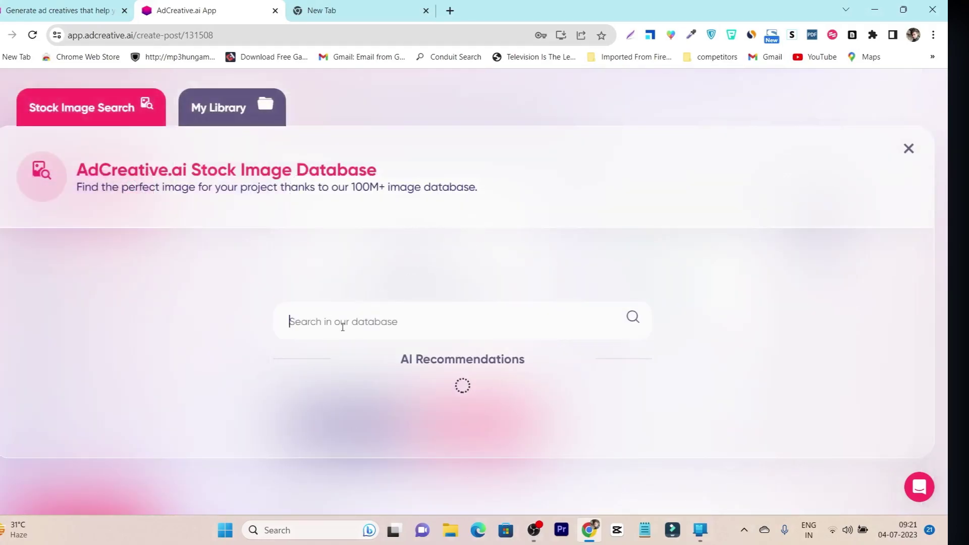
pyautogui.click(328, 328)
pyautogui.write('ai ')
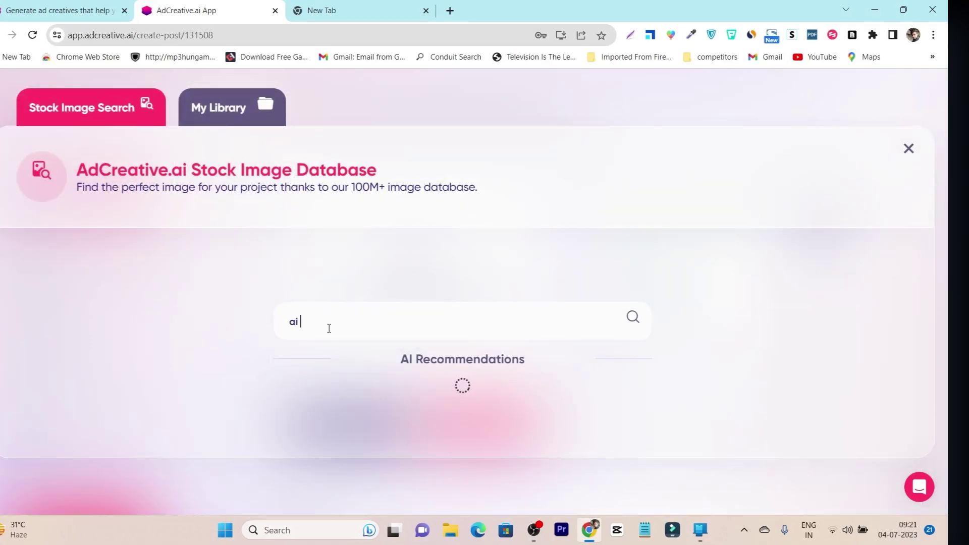
pyautogui.write('tool')
pyautogui.press('Return')
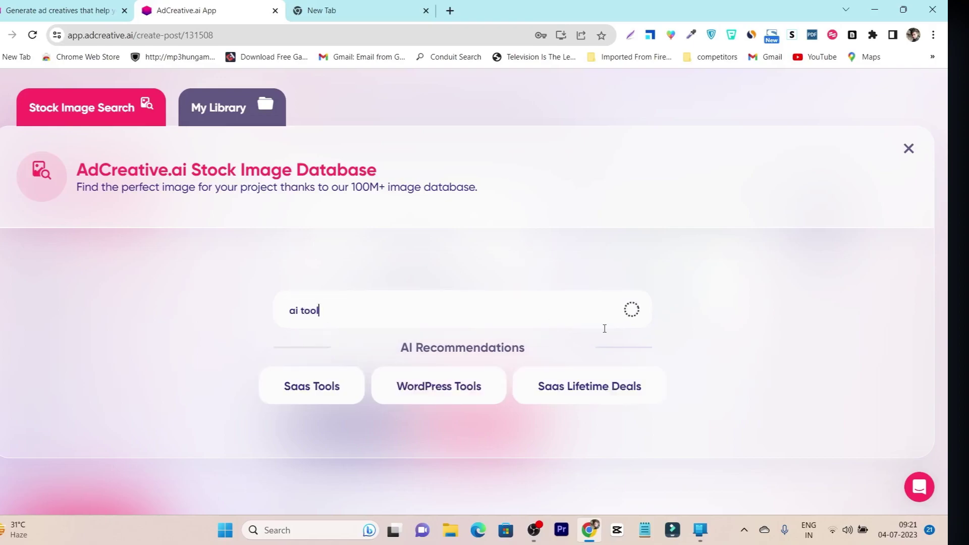
# Step: Select the free picture of a blue robotic hand on a teal backdrop as the background image
pyautogui.scroll(-5, 313, 384)
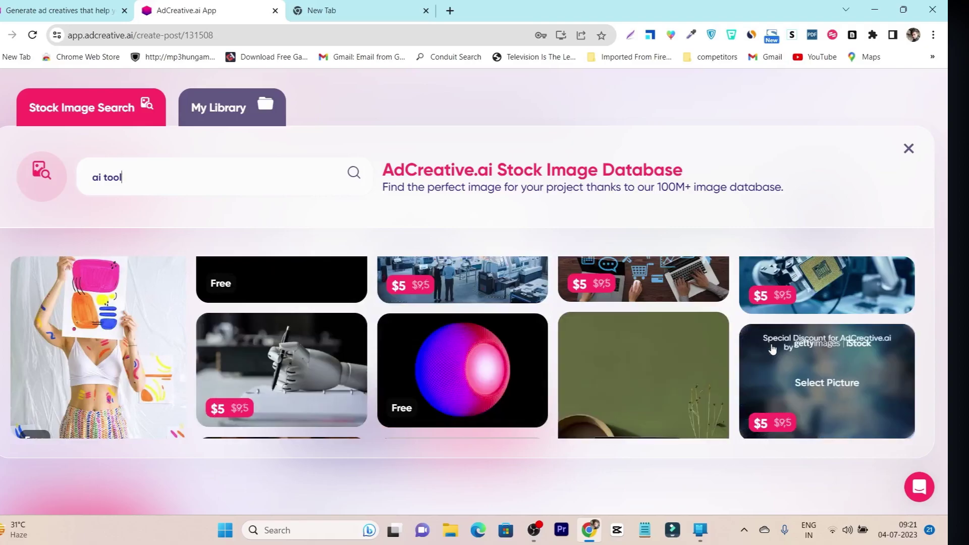
pyautogui.scroll(5, 271, 350)
pyautogui.scroll(3, 271, 349)
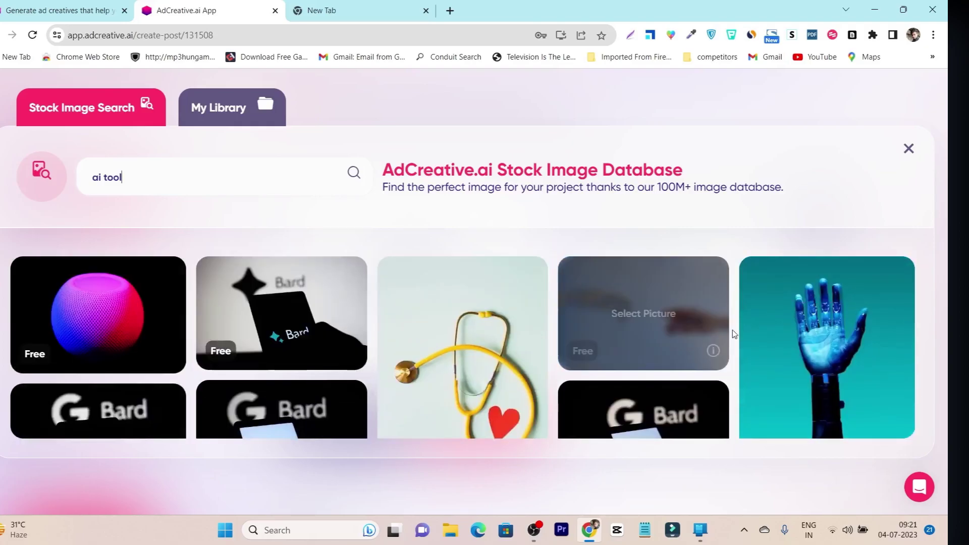
pyautogui.scroll(-1, 897, 319)
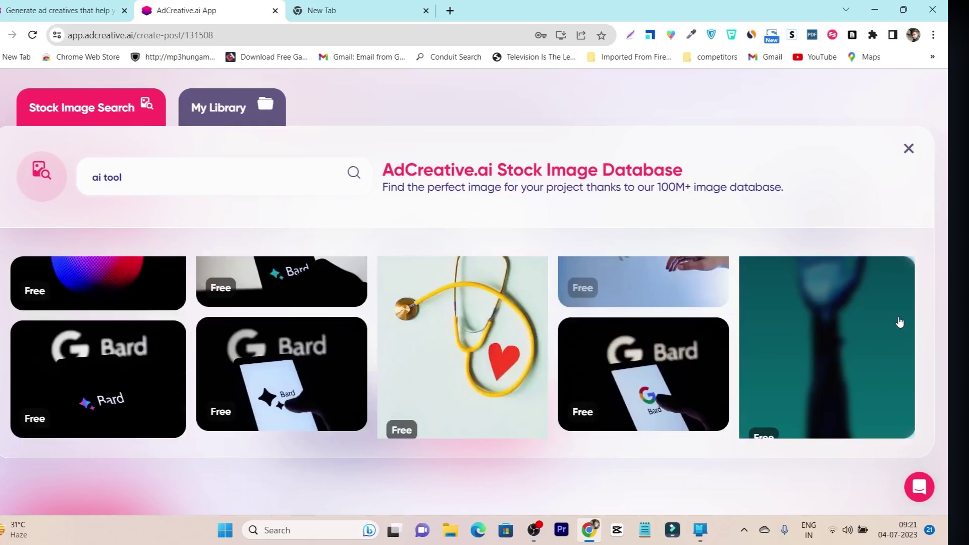
pyautogui.click(808, 328)
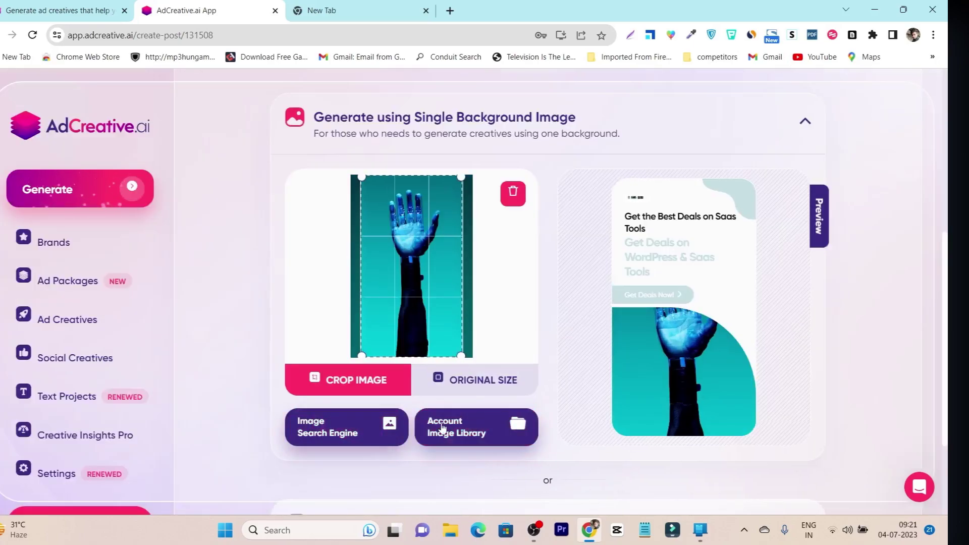
# Step: Create the post, save the project under the name "Saas", and generate its creatives
pyautogui.scroll(-3, 589, 459)
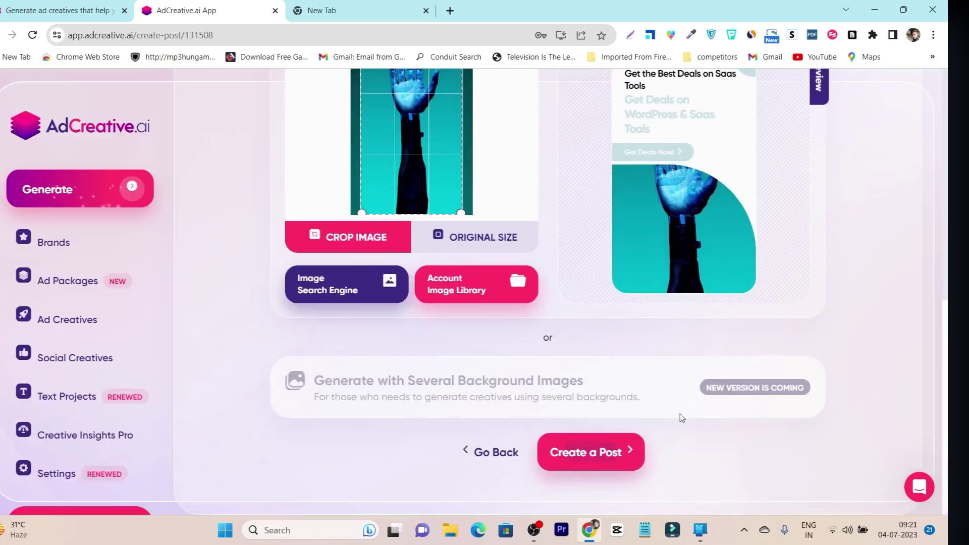
pyautogui.click(586, 457)
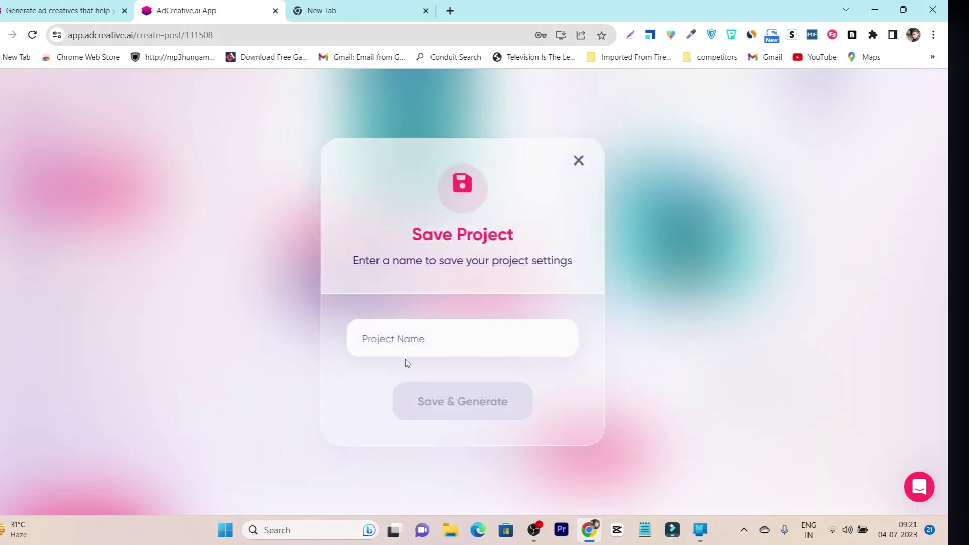
pyautogui.click(390, 344)
pyautogui.write('Saas')
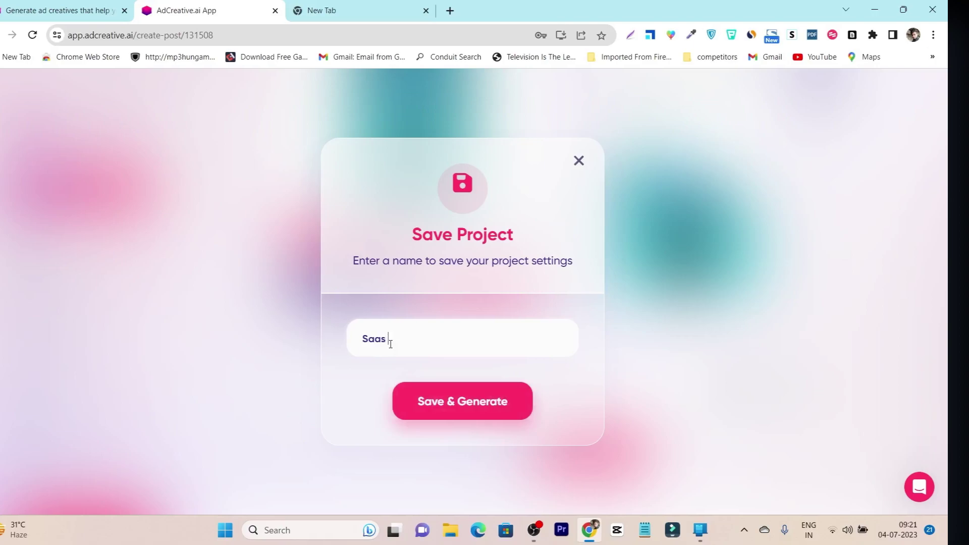
pyautogui.click(450, 404)
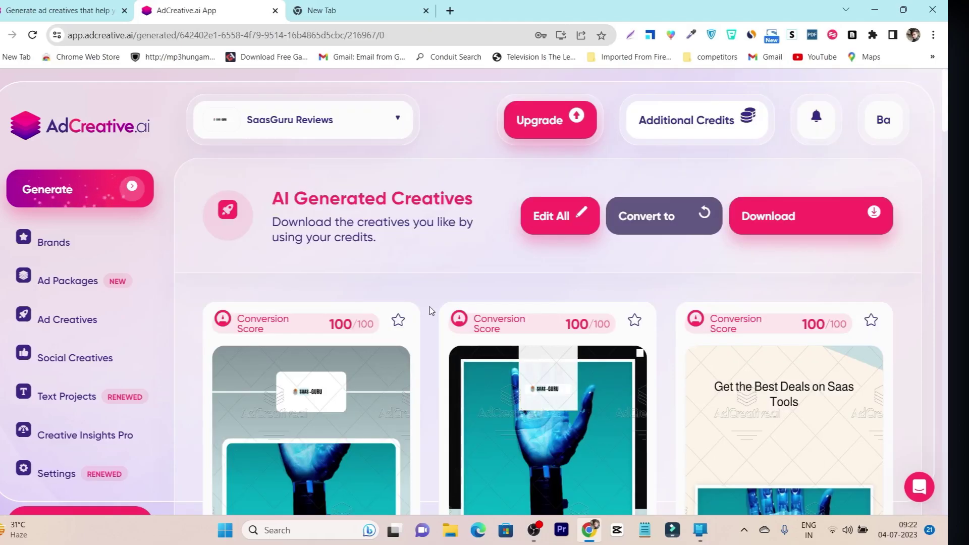
# Step: Review the generated story creatives and their conversion scores
pyautogui.scroll(-20, 429, 307)
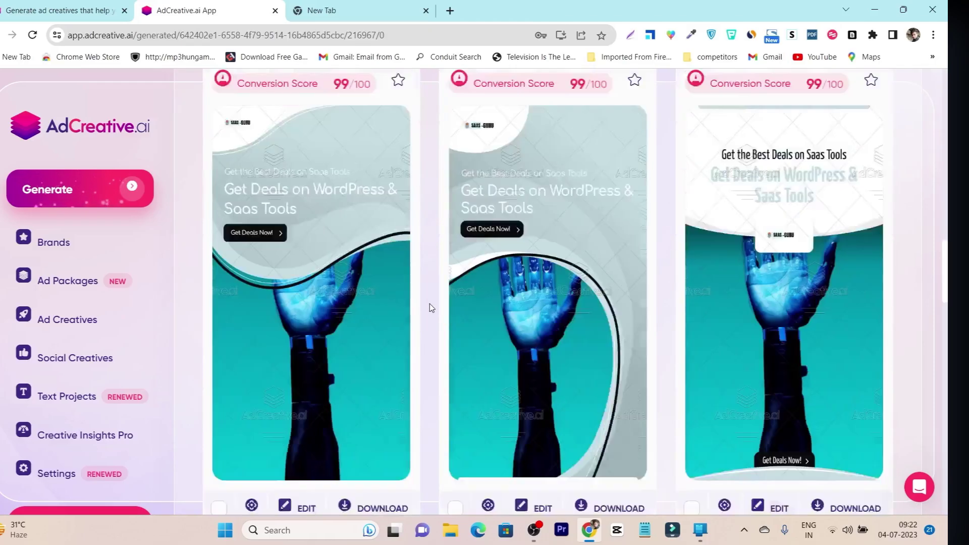
pyautogui.scroll(-20, 429, 307)
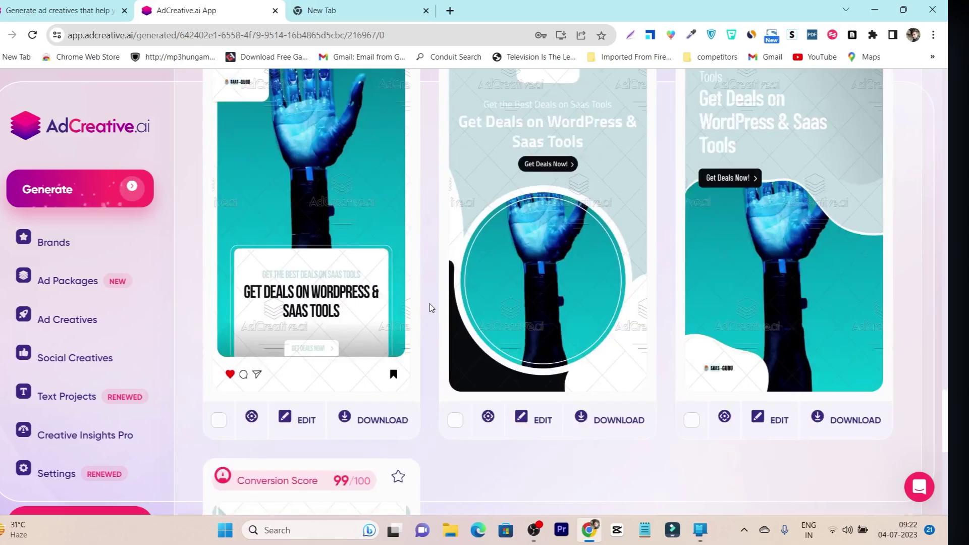
pyautogui.scroll(-6, 429, 307)
pyautogui.scroll(1, 320, 330)
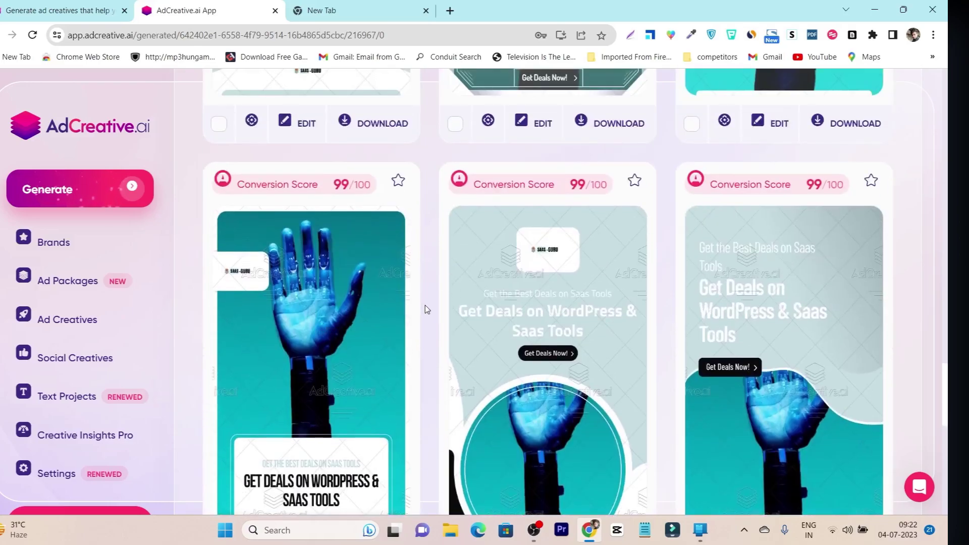
pyautogui.scroll(-10, 425, 305)
pyautogui.scroll(20, 425, 304)
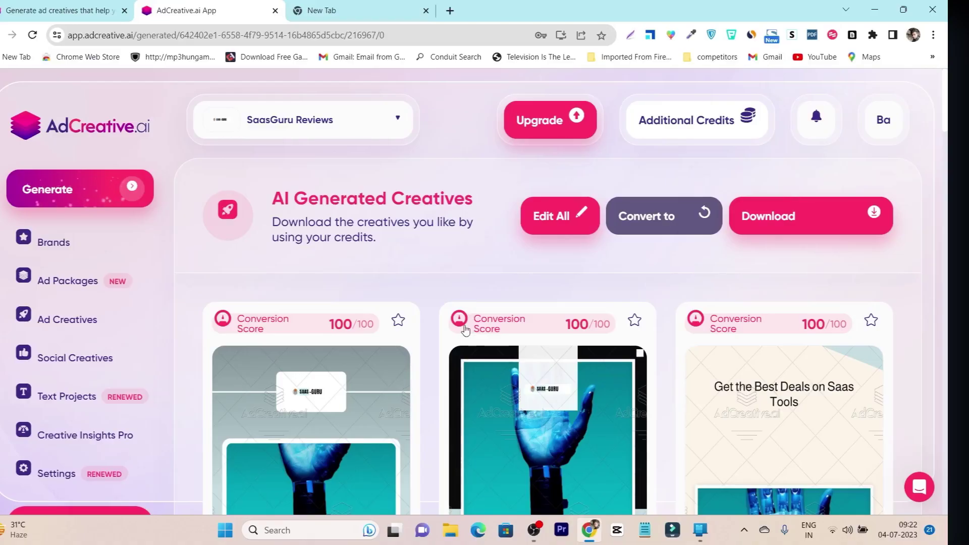
pyautogui.scroll(-3, 434, 283)
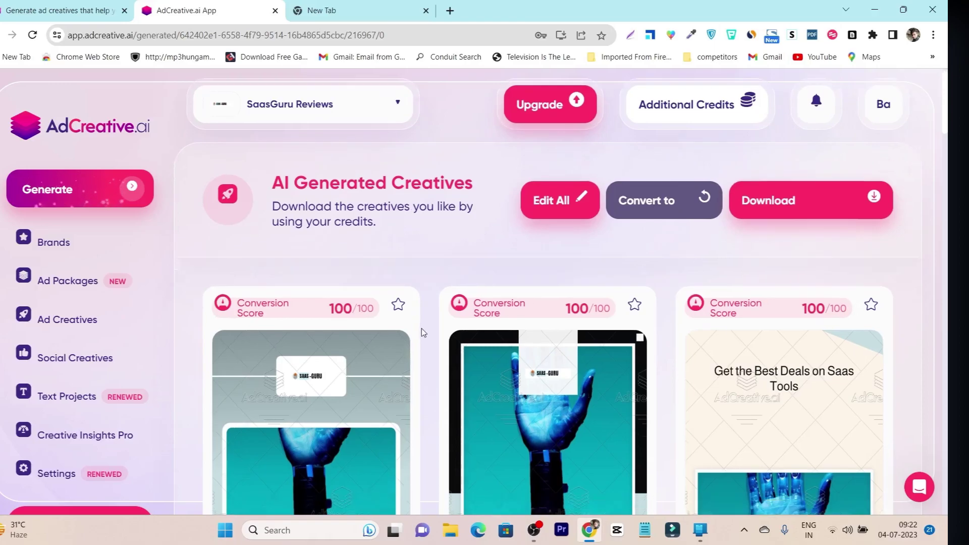
pyautogui.scroll(1, 422, 343)
pyautogui.scroll(2, 422, 343)
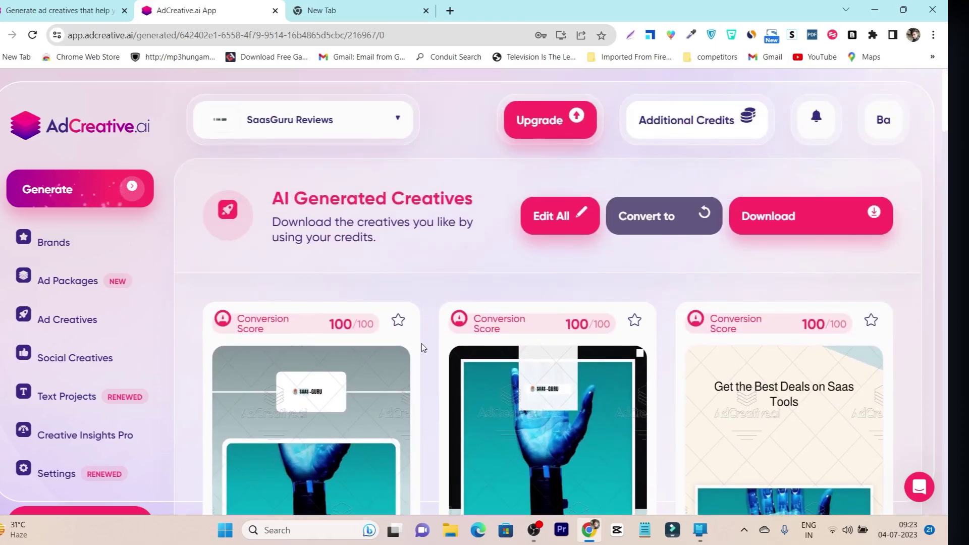
pyautogui.scroll(-5, 439, 363)
pyautogui.scroll(5, 446, 338)
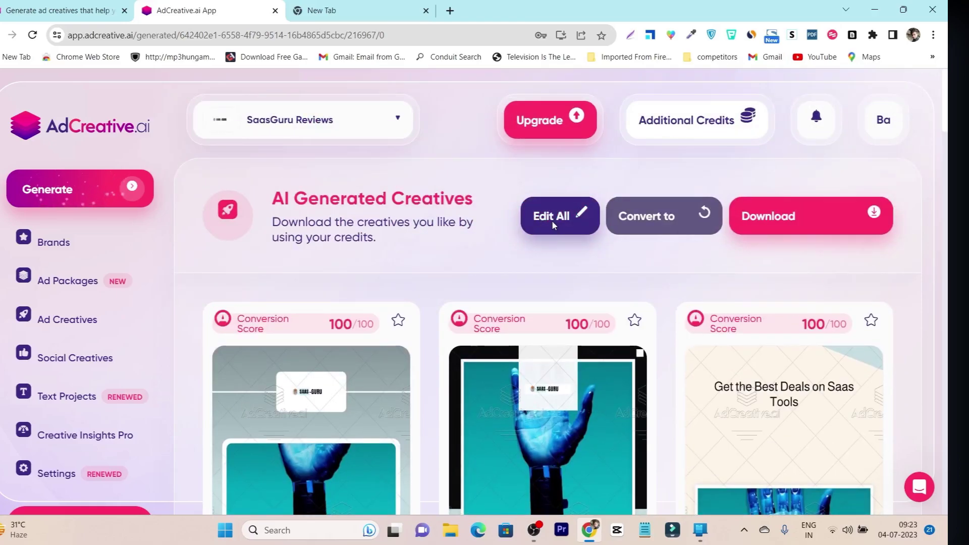
# Step: Open all creatives for editing and upload the "oxolo review" image from the Downloads folder as their background image
pyautogui.click(552, 221)
pyautogui.click(436, 211)
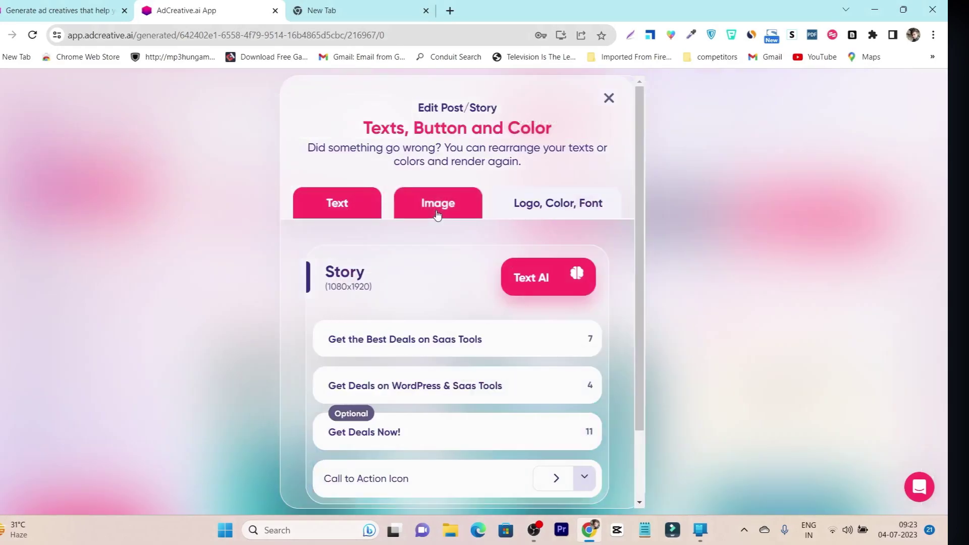
pyautogui.click(457, 341)
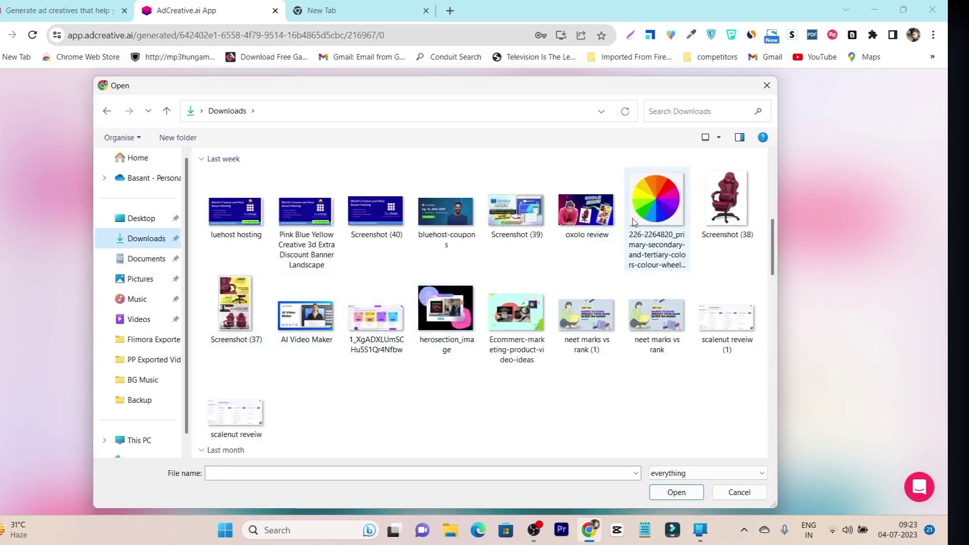
pyautogui.click(586, 221)
pyautogui.click(676, 492)
pyautogui.scroll(-3, 491, 371)
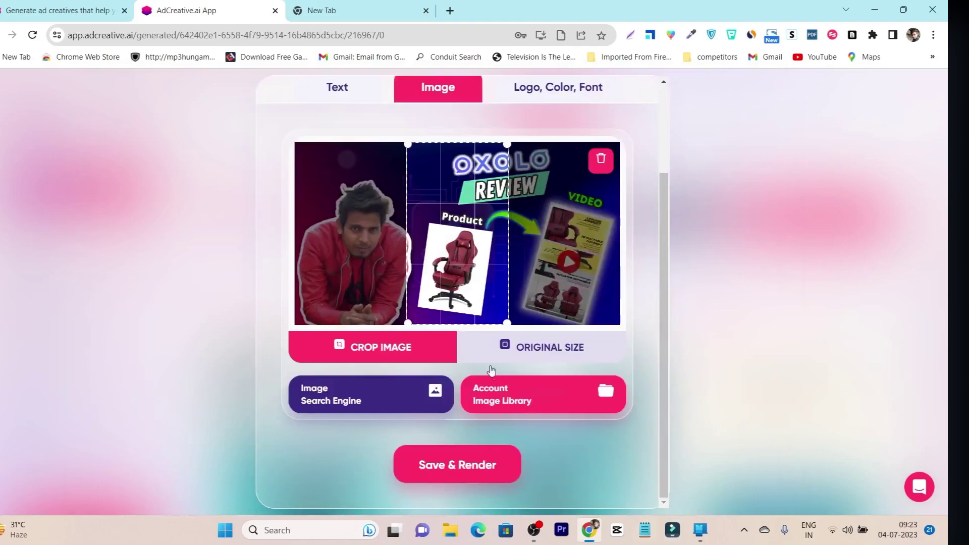
# Step: Crop the uploaded background image to the man in the red jacket and re-render all creatives with it
pyautogui.moveTo(455, 240); pyautogui.dragTo(358, 228)
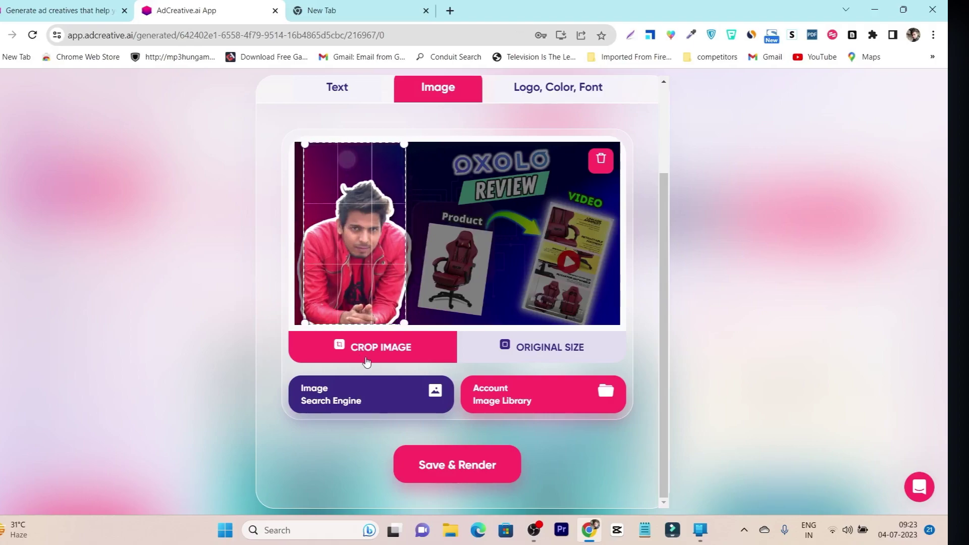
pyautogui.click(518, 349)
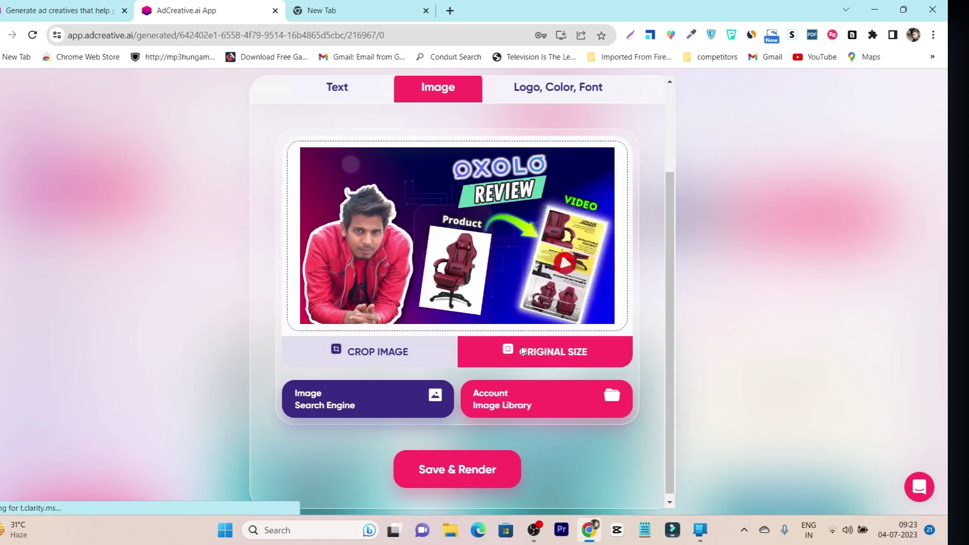
pyautogui.moveTo(384, 241)
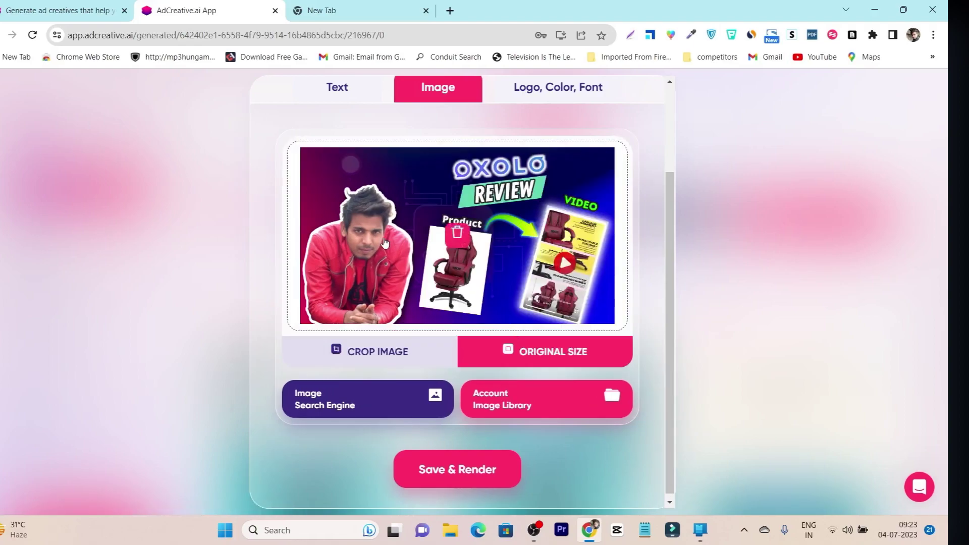
pyautogui.click(358, 354)
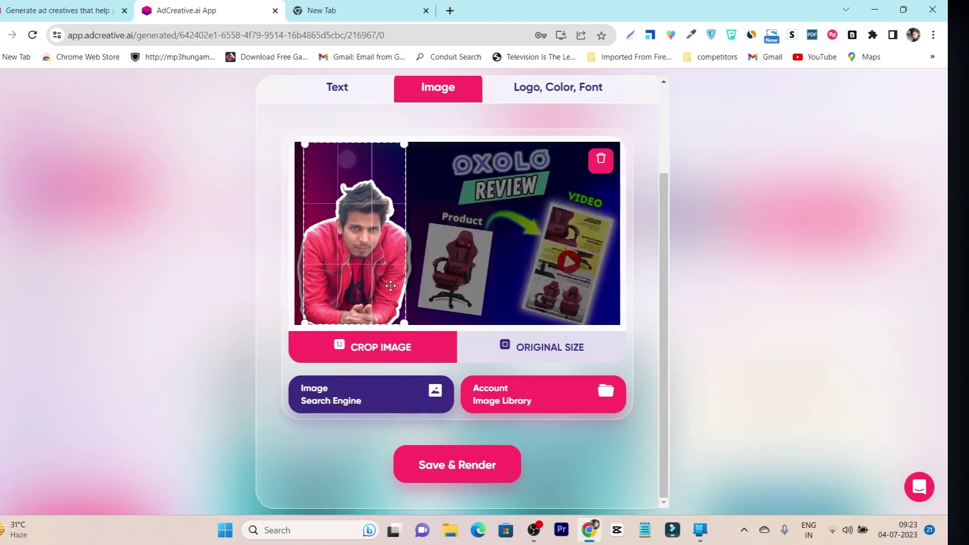
pyautogui.click(460, 470)
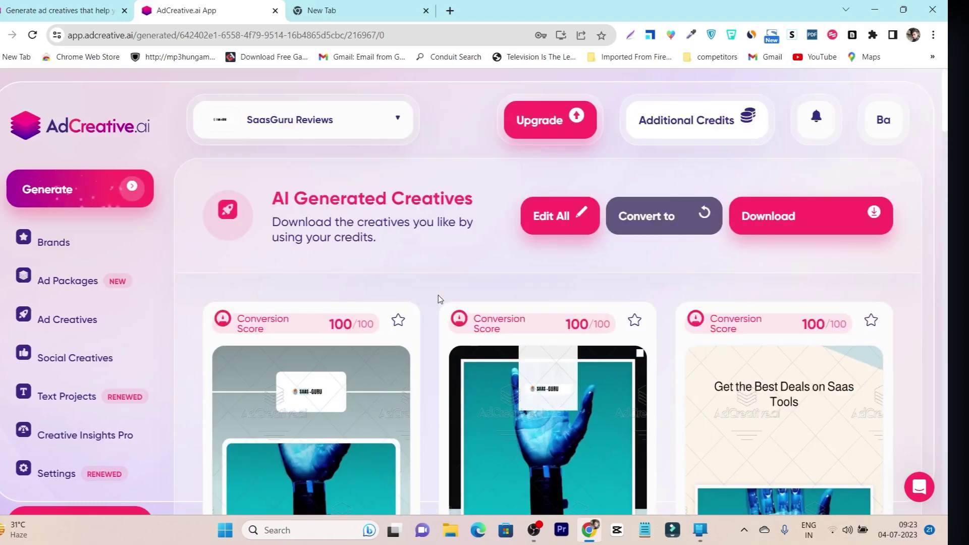
# Step: Review the re-rendered story creatives to check how the cropped background image looks in each layout
pyautogui.scroll(-15, 438, 298)
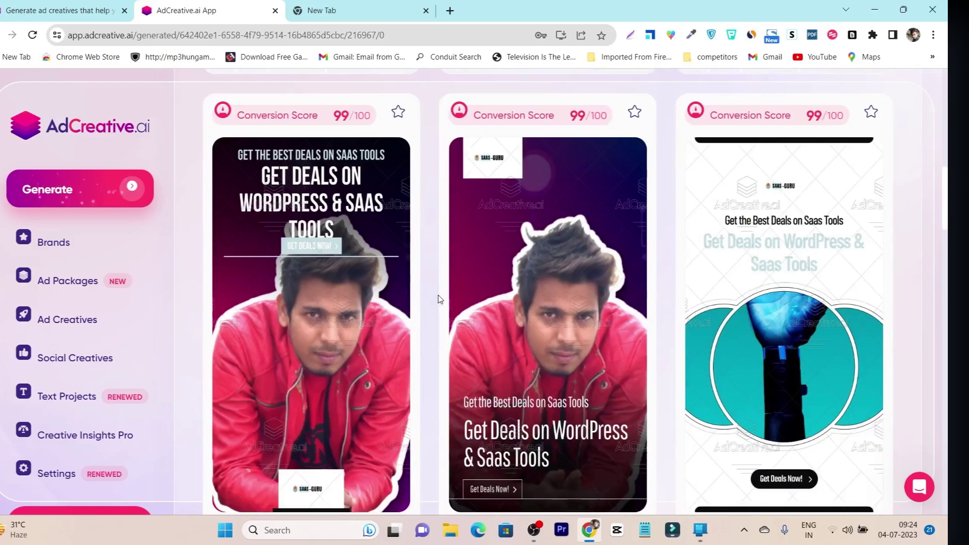
pyautogui.scroll(-4, 434, 299)
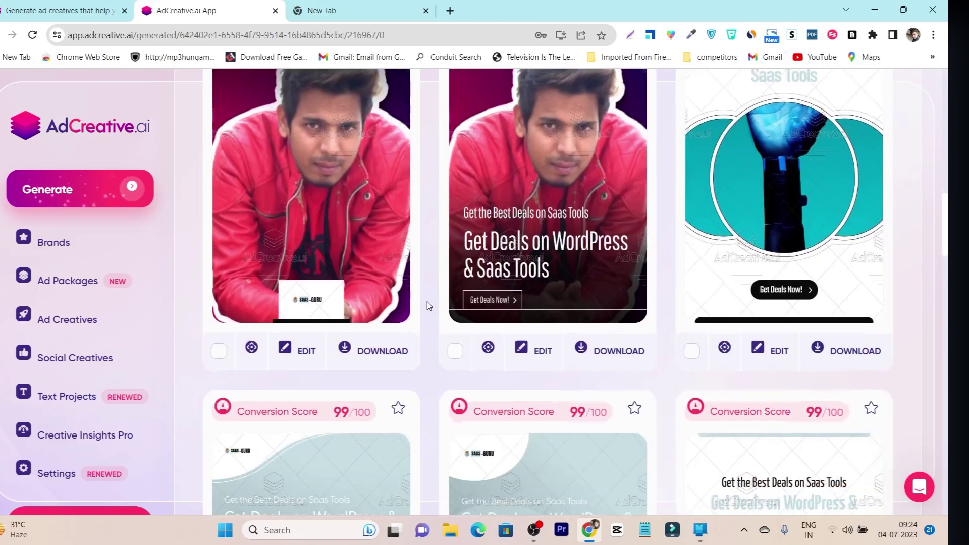
pyautogui.scroll(-9, 553, 231)
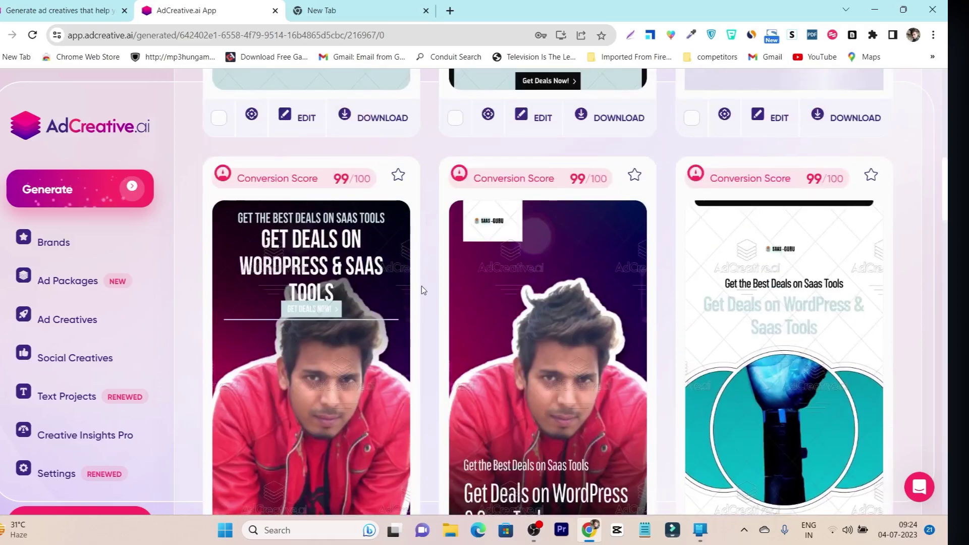
pyautogui.scroll(-20, 421, 280)
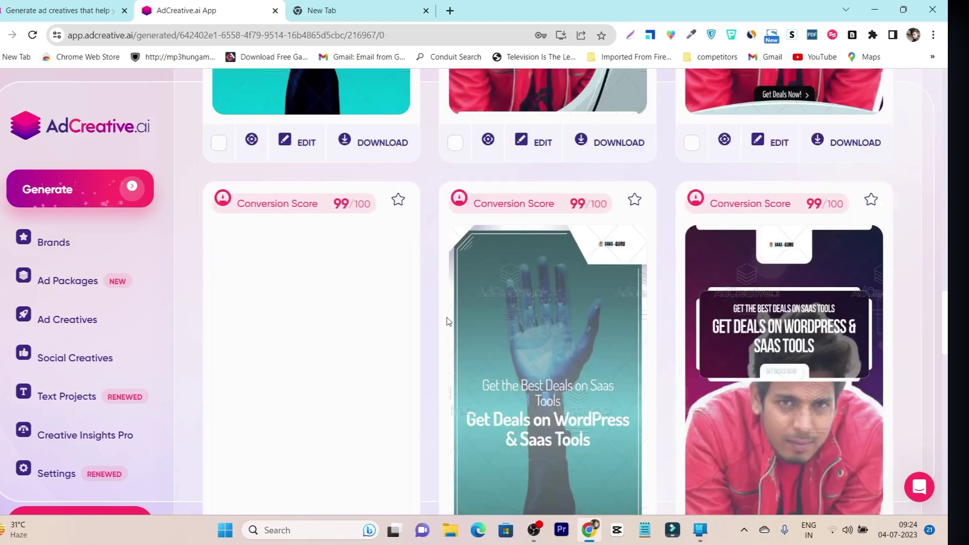
pyautogui.scroll(-15, 435, 327)
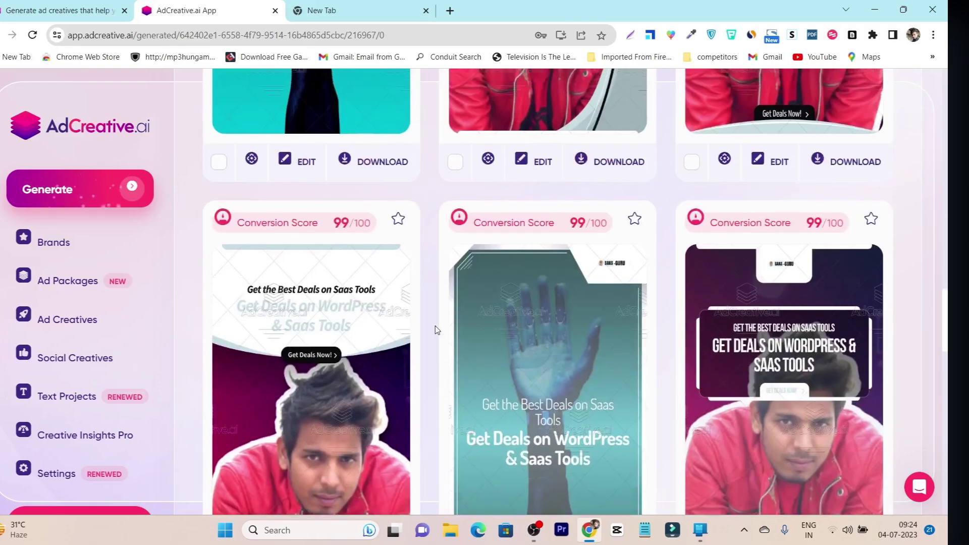
pyautogui.scroll(20, 436, 329)
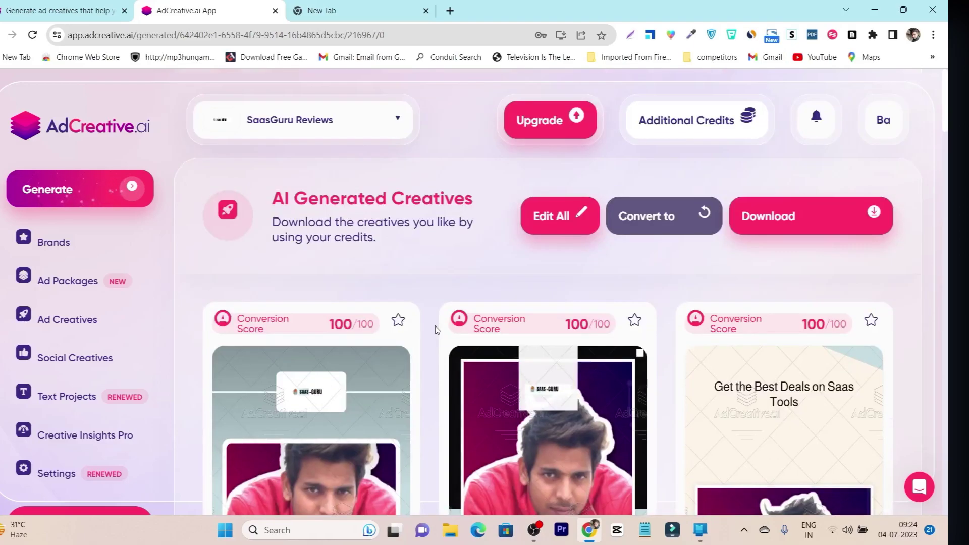
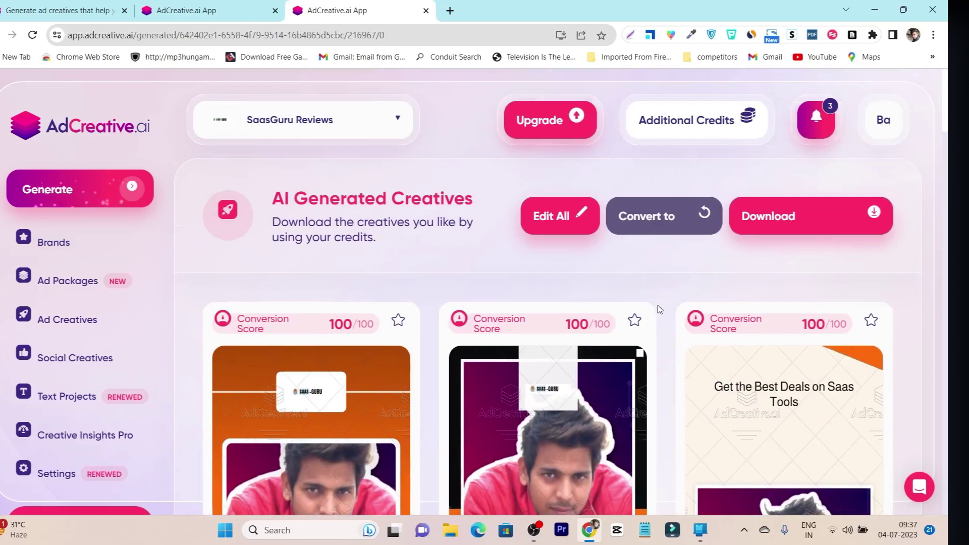
# Step: Look over the orange creatives and the social and display sizes they can be converted to
pyautogui.scroll(-6, 658, 309)
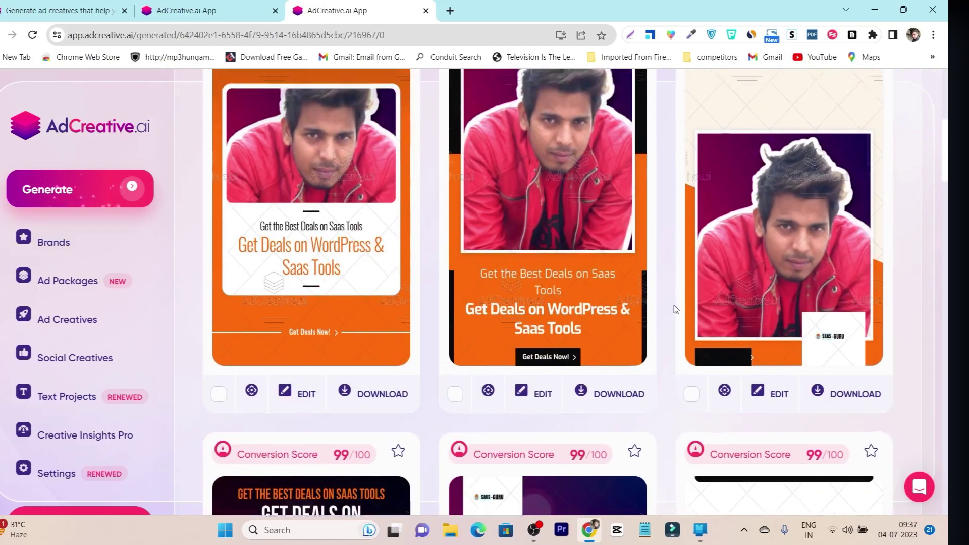
pyautogui.scroll(7, 675, 309)
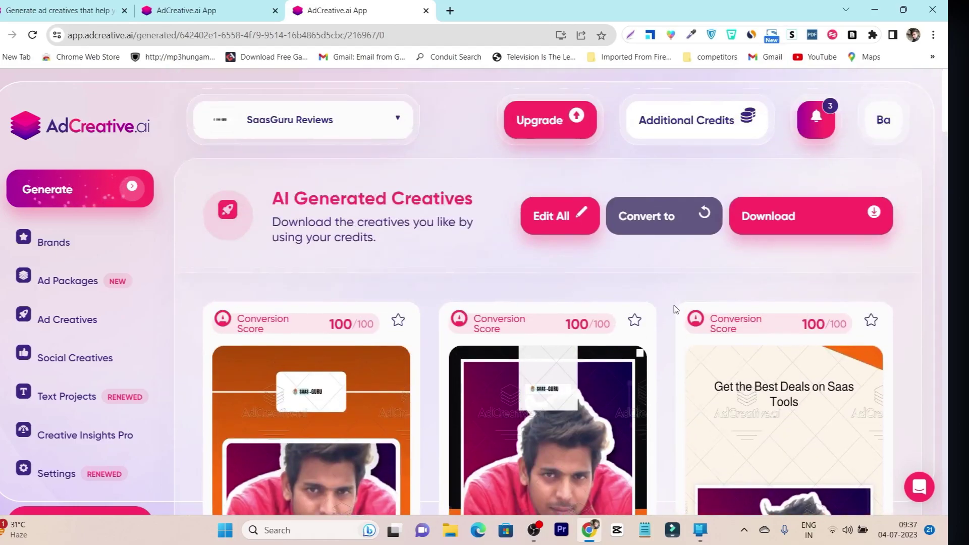
pyautogui.click(651, 220)
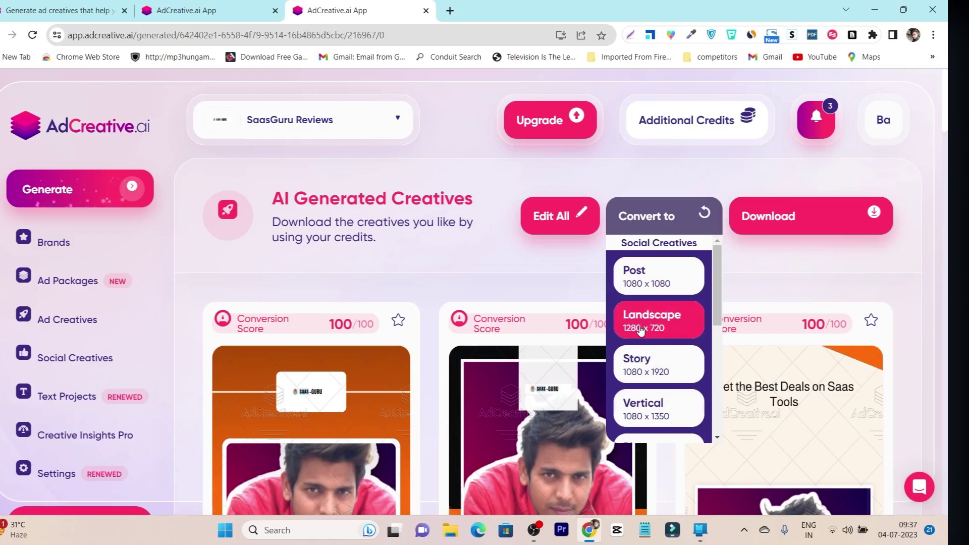
pyautogui.scroll(-2, 640, 330)
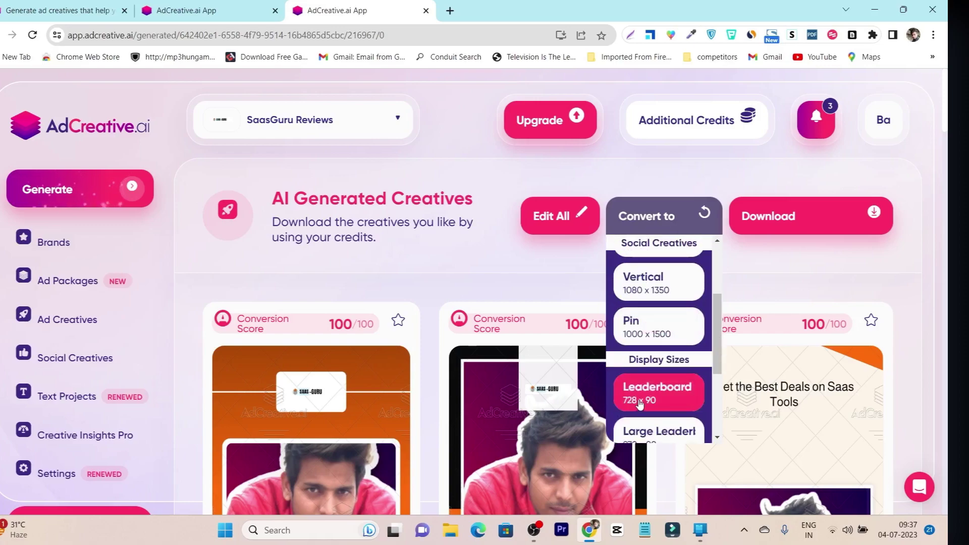
pyautogui.scroll(-2, 639, 399)
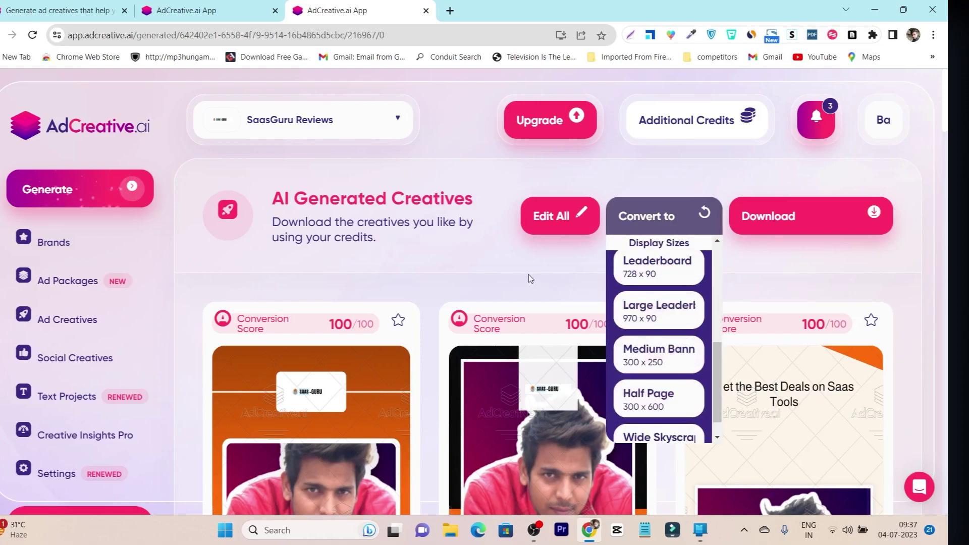
pyautogui.click(506, 272)
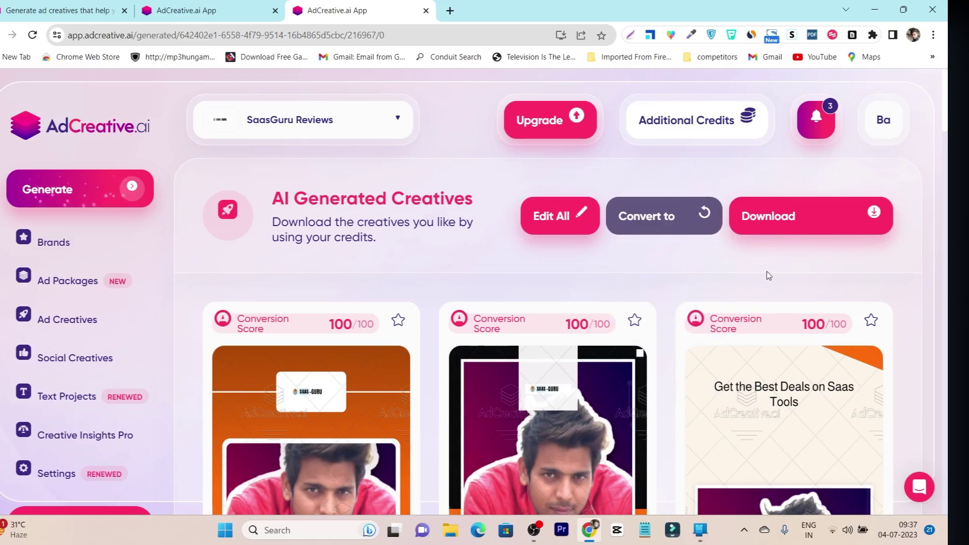
# Step: Check the download options and mark the middle creatives of the first and second rows for download
pyautogui.click(757, 217)
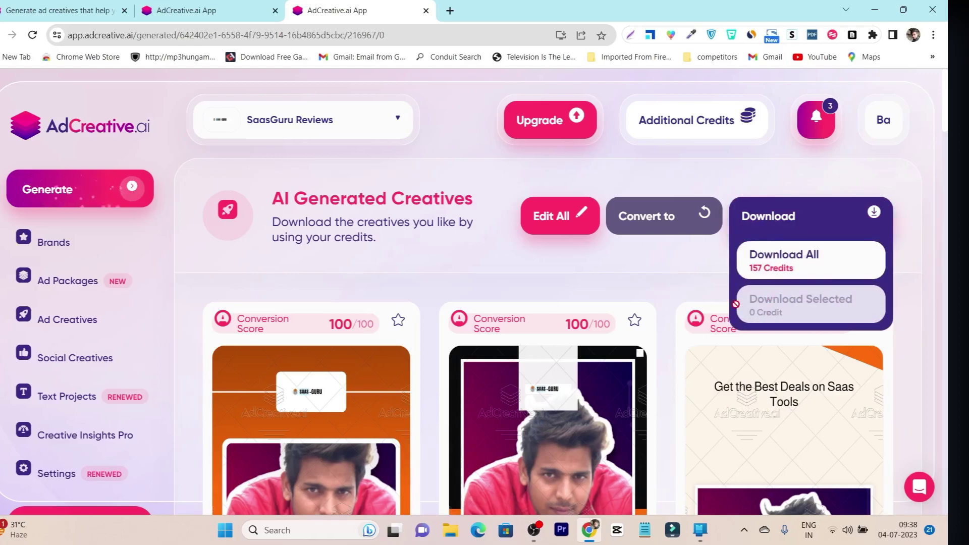
pyautogui.scroll(-10, 646, 321)
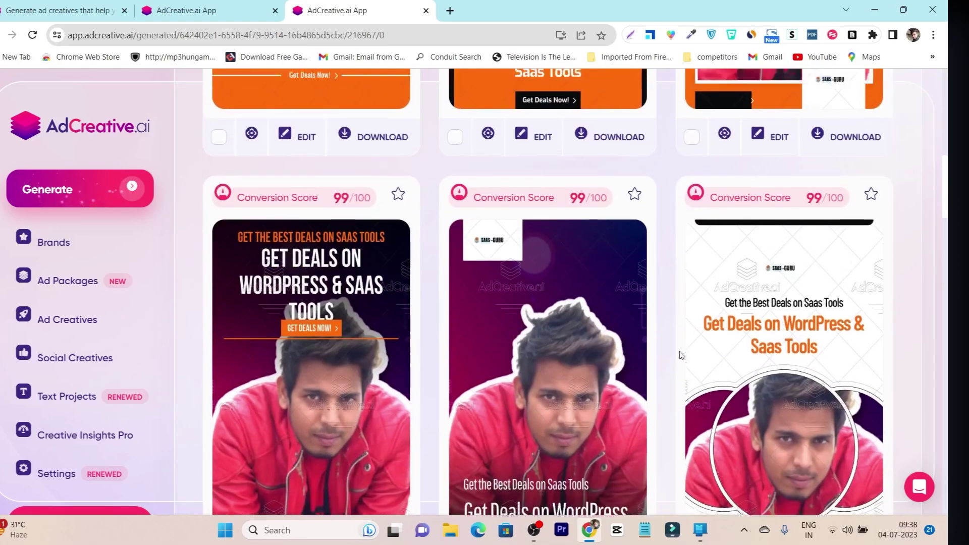
pyautogui.scroll(9, 666, 363)
pyautogui.scroll(-5, 680, 353)
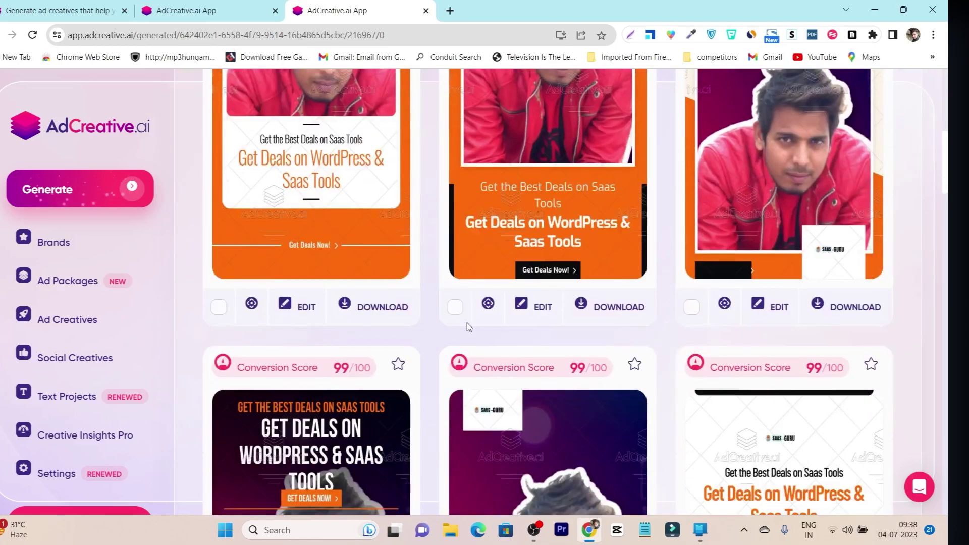
pyautogui.click(454, 307)
pyautogui.scroll(-8, 454, 323)
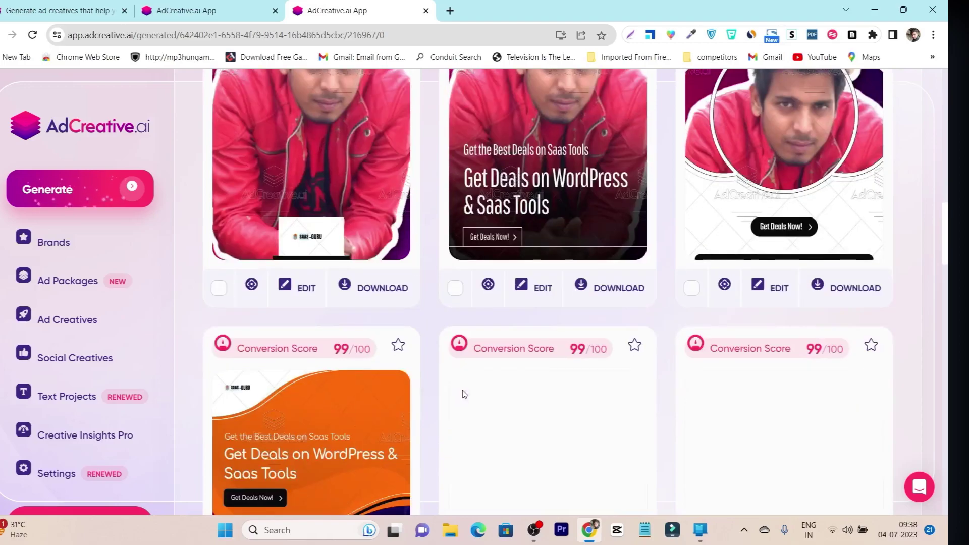
pyautogui.click(460, 299)
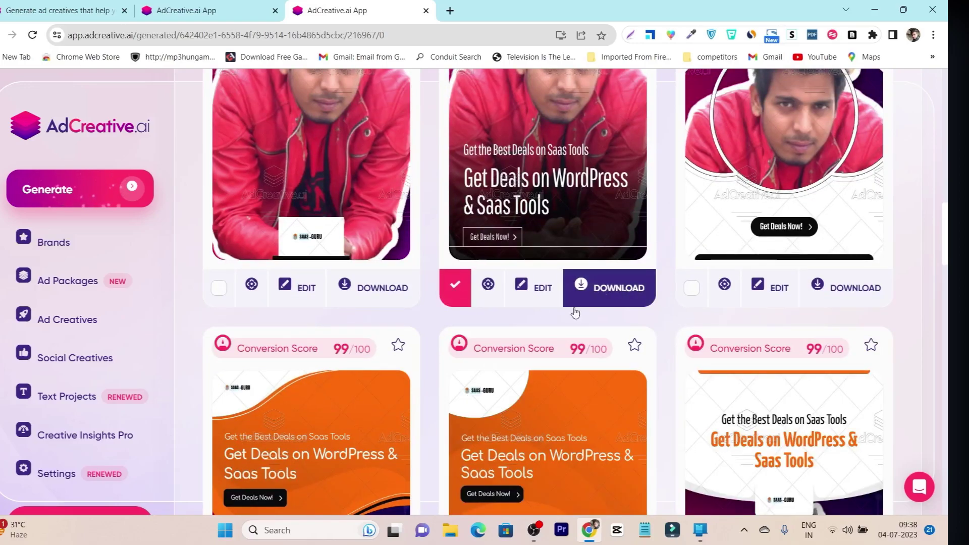
pyautogui.scroll(-5, 555, 310)
pyautogui.scroll(4, 551, 272)
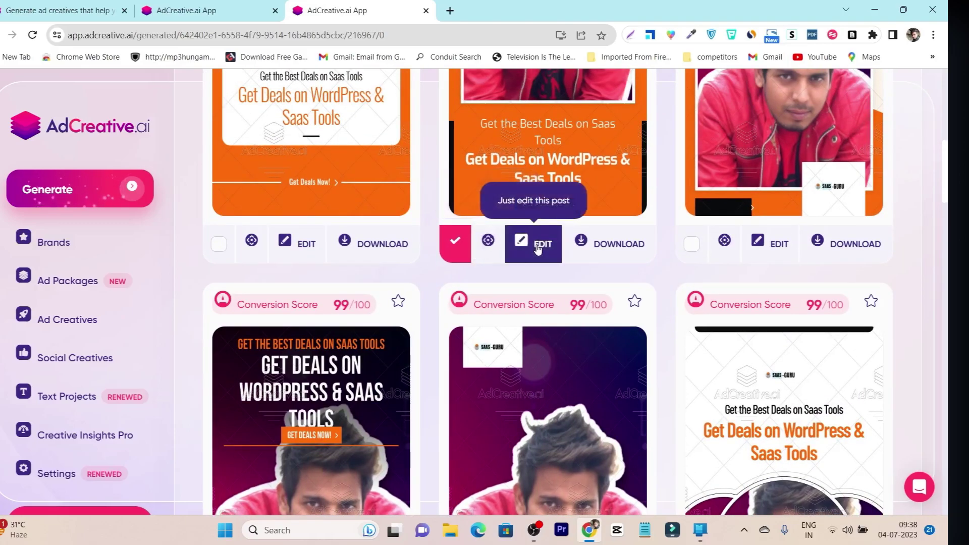
pyautogui.scroll(5, 543, 247)
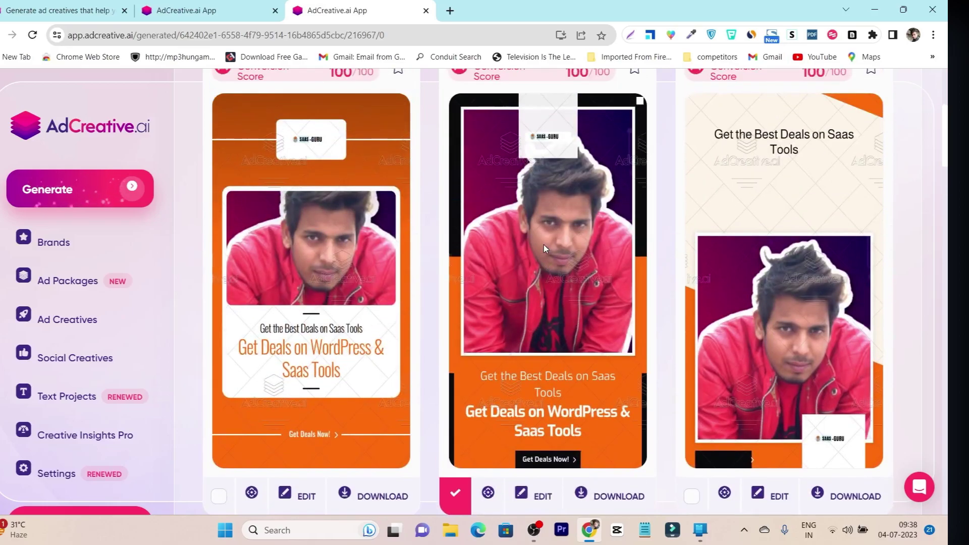
pyautogui.scroll(4, 525, 274)
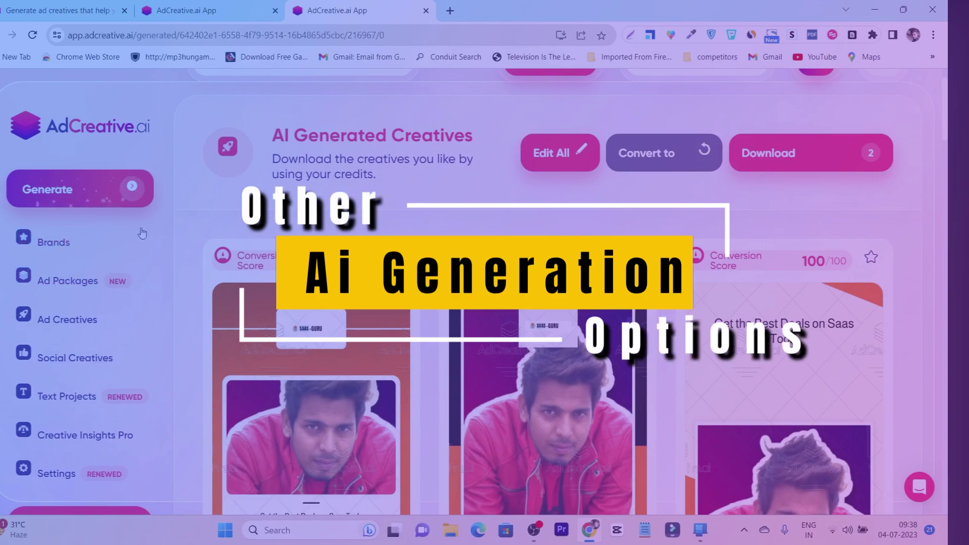
# Step: Start a new Social Creatives project and choose the Landscape Size (1200x628) format
pyautogui.click(131, 188)
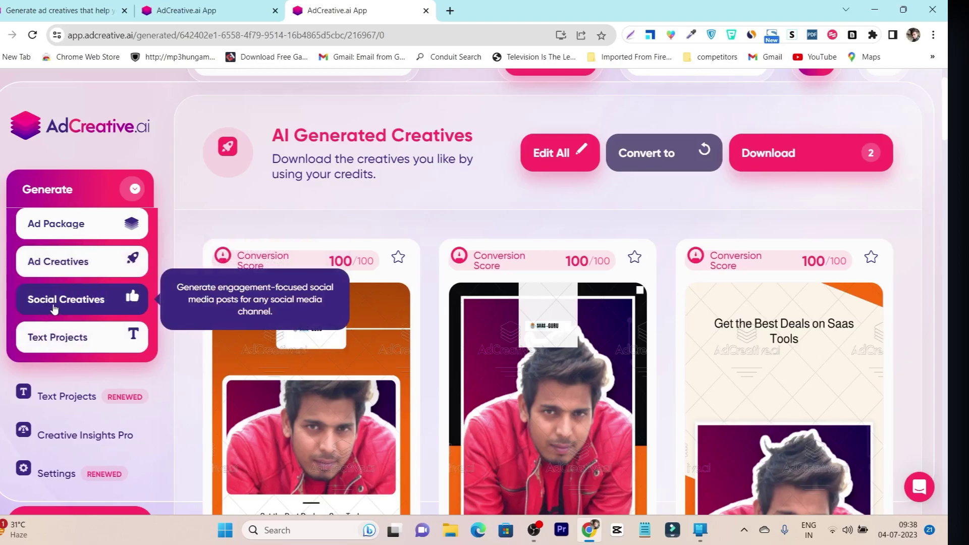
pyautogui.click(92, 301)
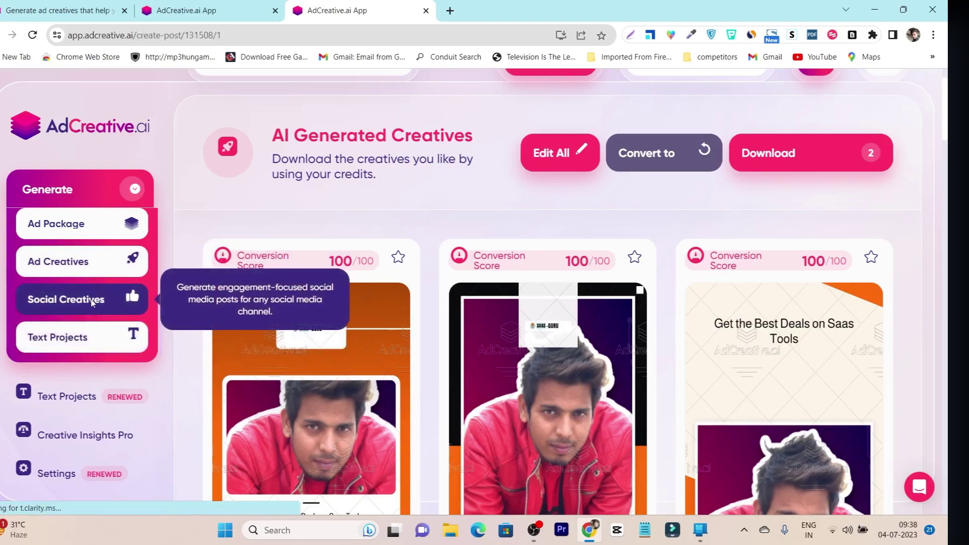
pyautogui.scroll(1, 277, 353)
pyautogui.scroll(-5, 277, 353)
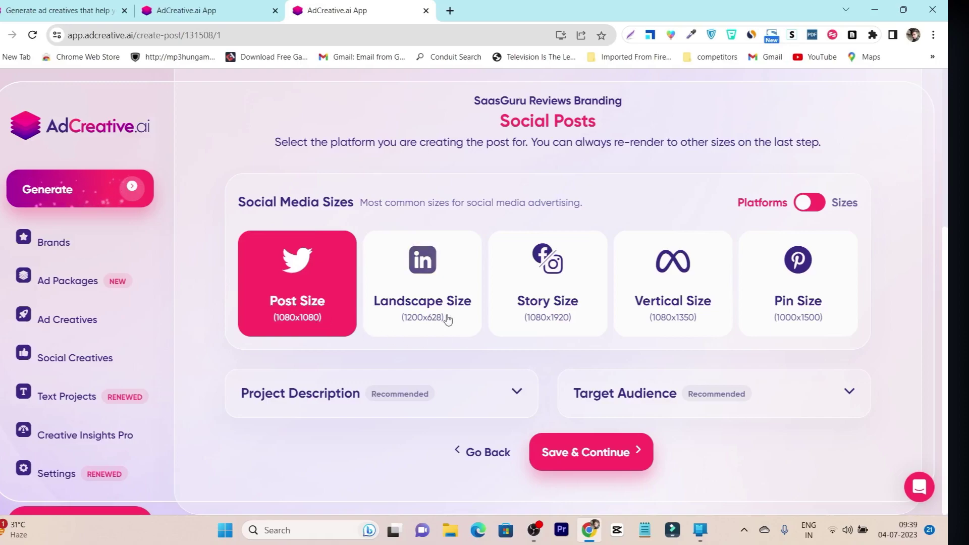
pyautogui.click(415, 282)
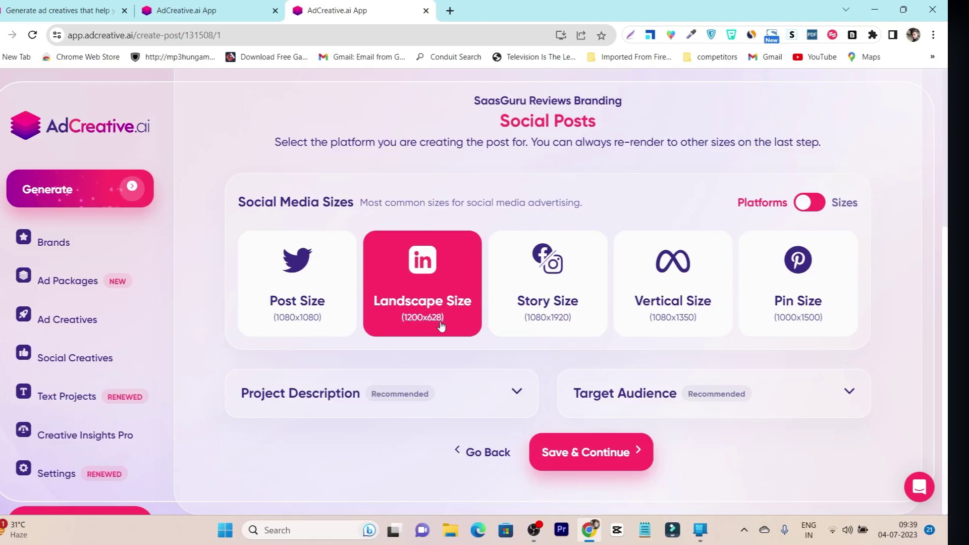
# Step: Check the project description and target audience fields, then save and continue to the creative format texts
pyautogui.click(373, 403)
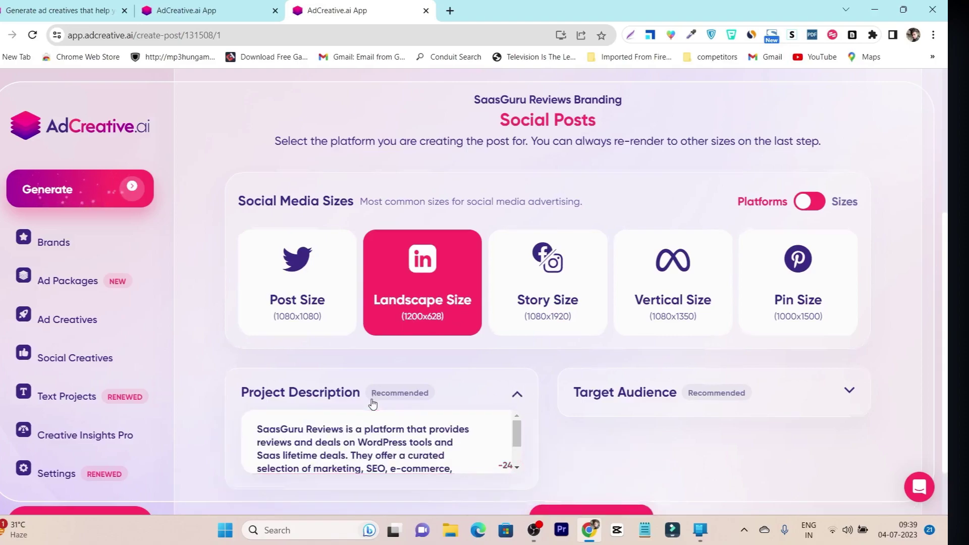
pyautogui.scroll(-2, 373, 403)
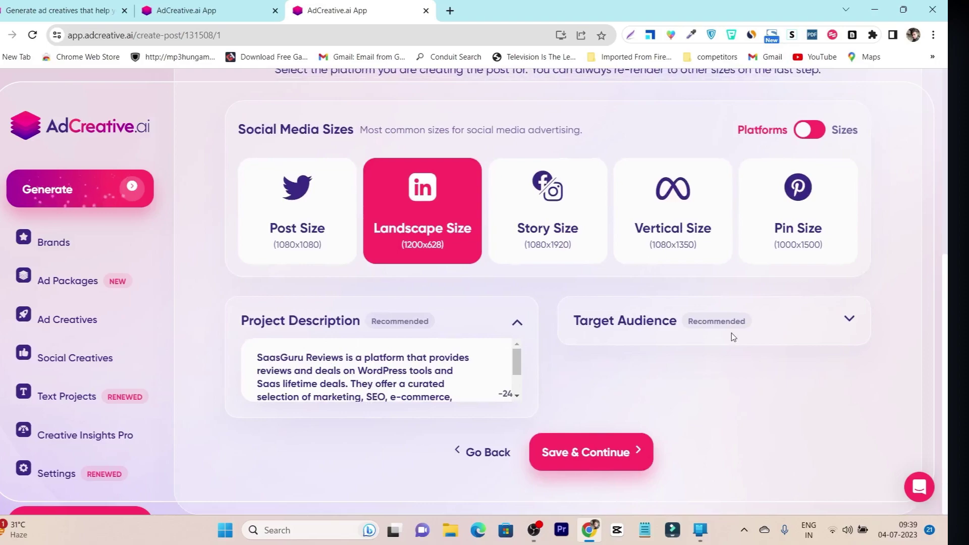
pyautogui.click(641, 329)
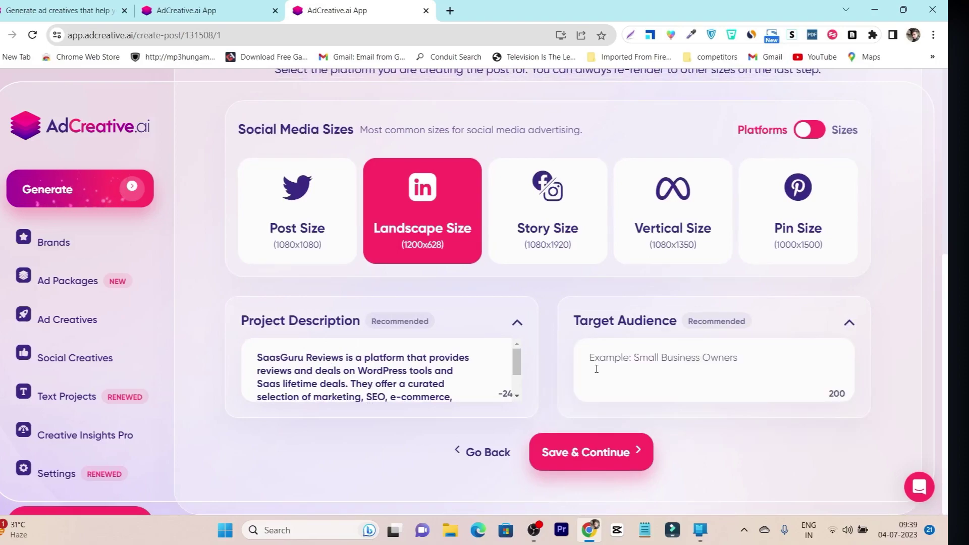
pyautogui.scroll(-2, 452, 382)
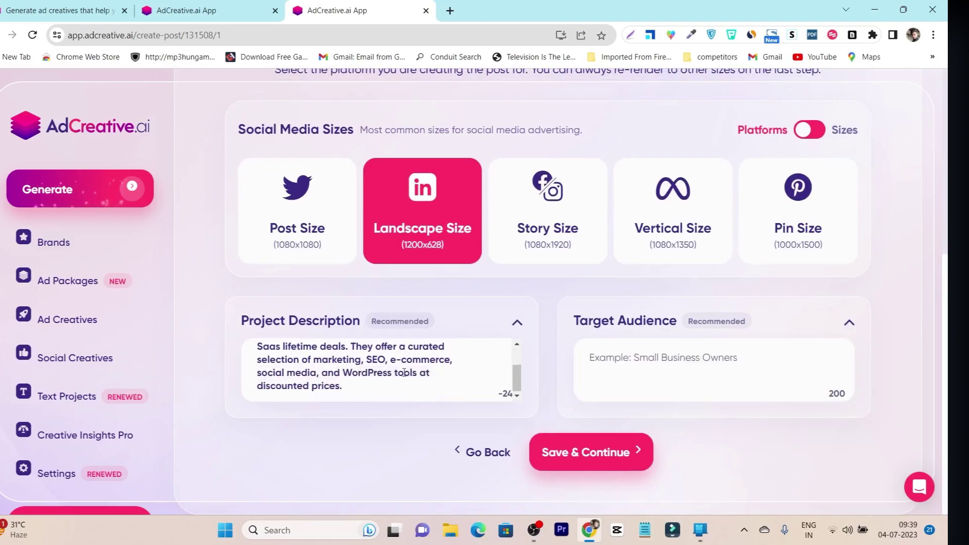
pyautogui.click(593, 460)
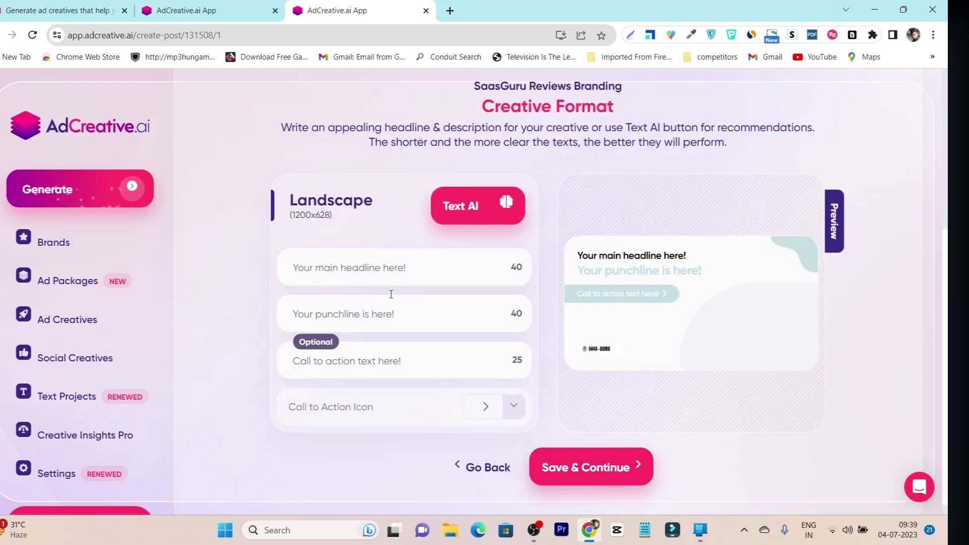
# Step: Generate the landscape creative's headline, punchline and call to action in English with Text AI, and continue to the image settings
pyautogui.click(457, 211)
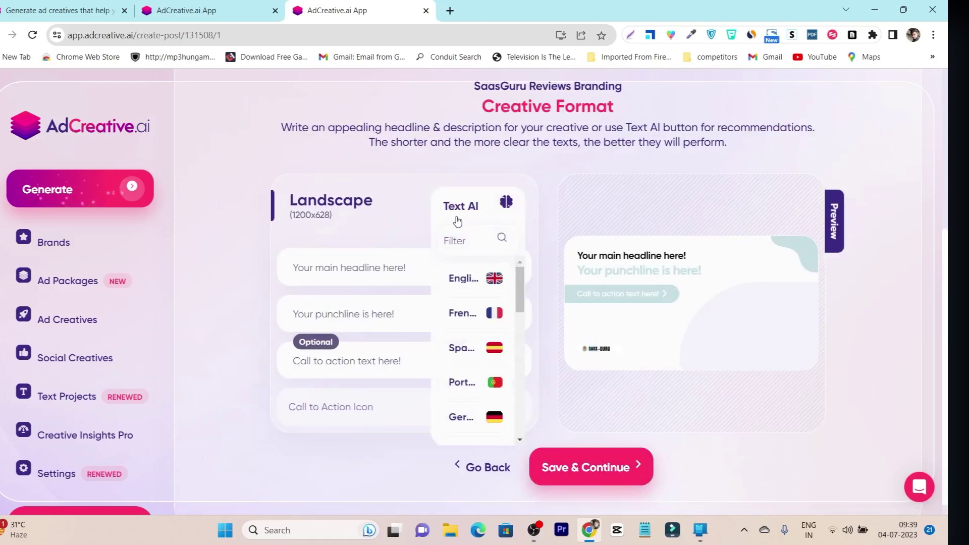
pyautogui.click(463, 281)
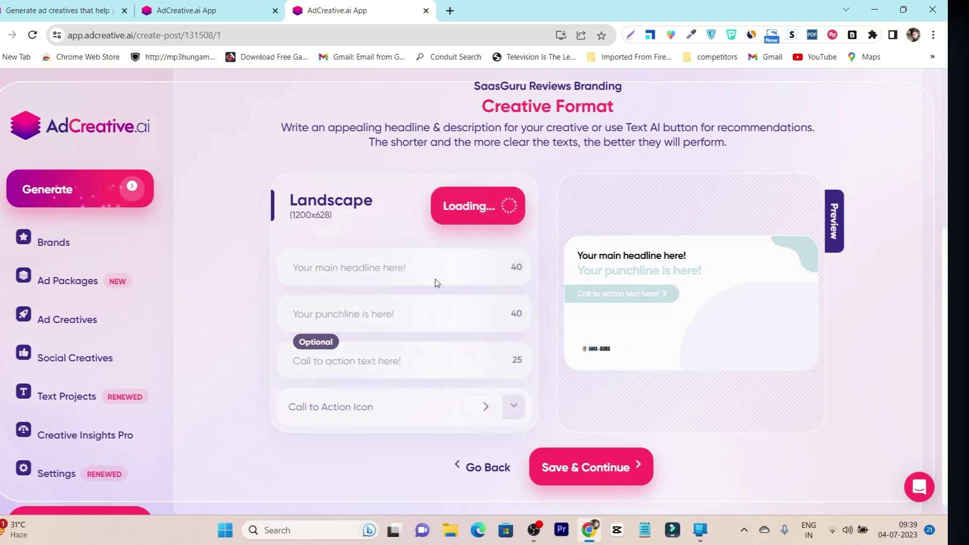
pyautogui.click(59, 191)
pyautogui.scroll(-1, 570, 290)
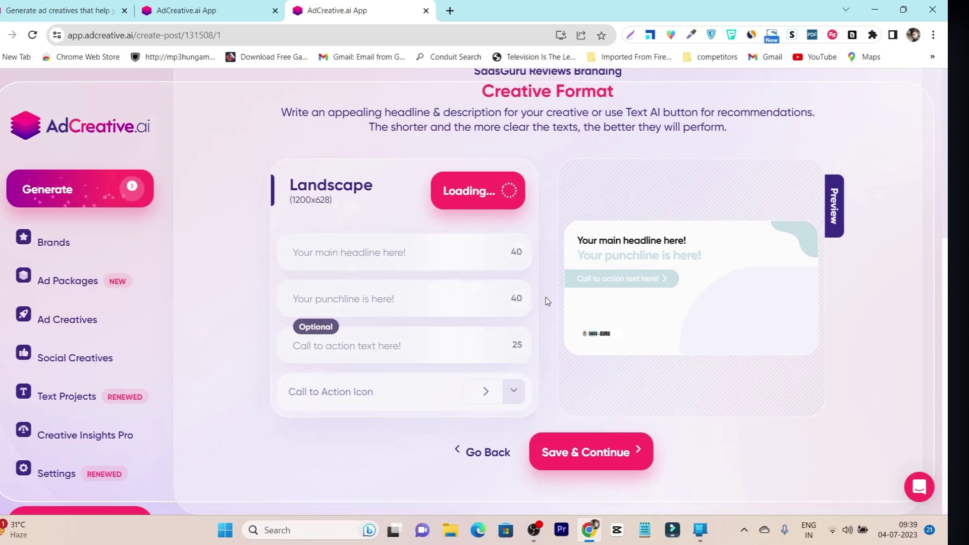
pyautogui.click(601, 458)
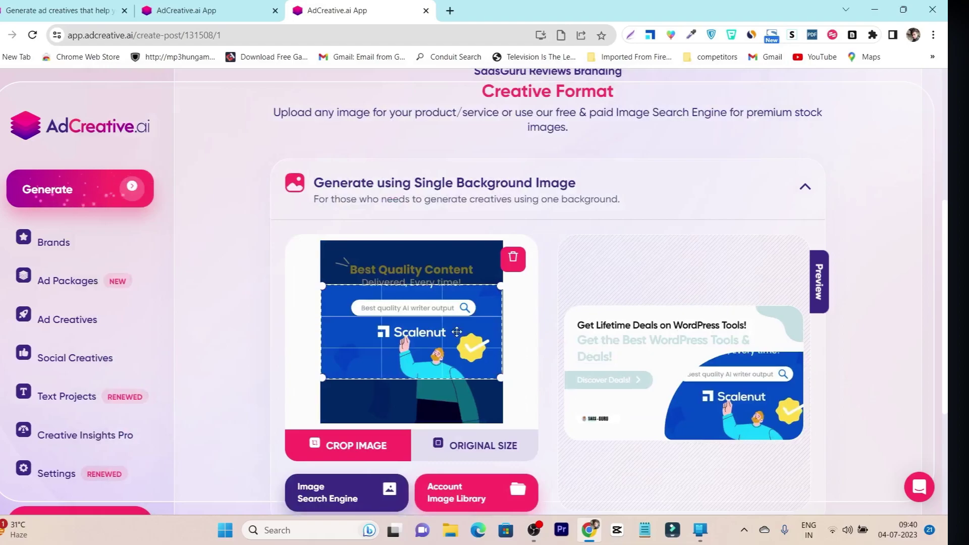
# Step: Keep the current single background image, save the project as Saas Guru Social and generate the social posts
pyautogui.scroll(2, 722, 246)
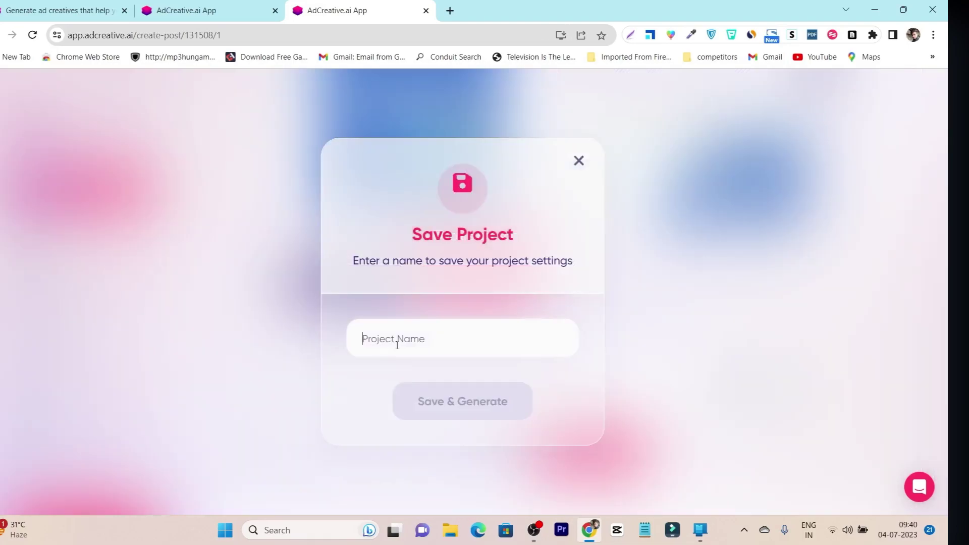
pyautogui.click(396, 344)
pyautogui.write('Saas Guru Social')
pyautogui.click(486, 409)
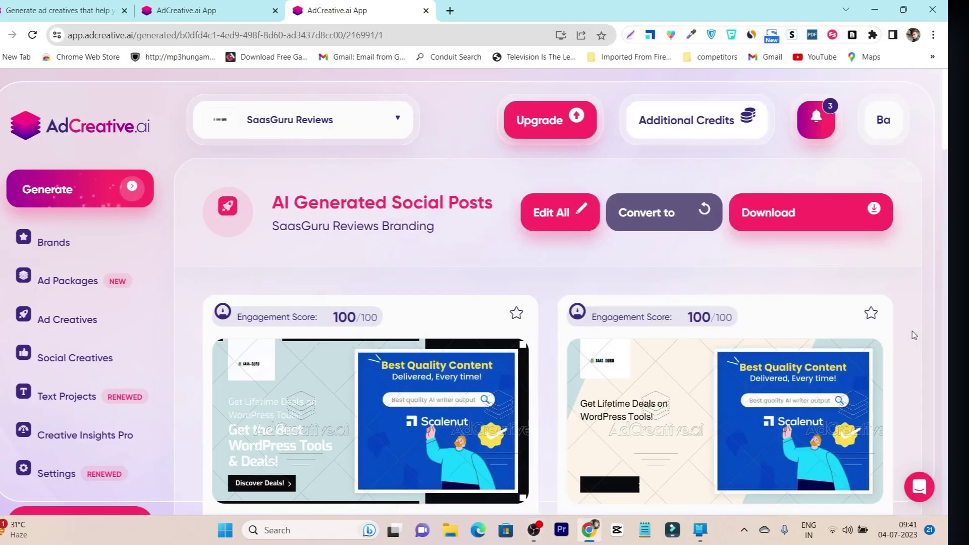
# Step: Look over the generated landscape posts and the shared editing options for text, image, logo, color and font
pyautogui.scroll(-12, 568, 367)
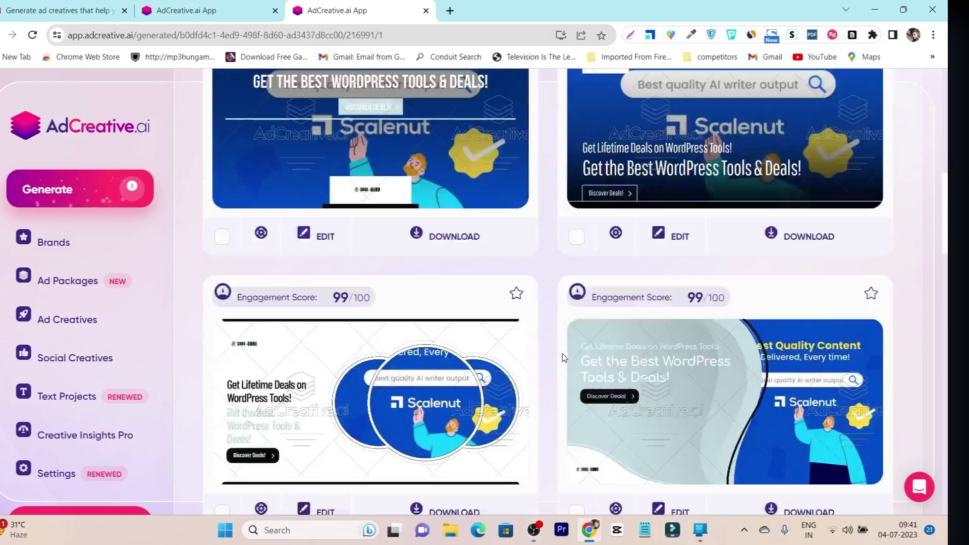
pyautogui.scroll(10, 563, 359)
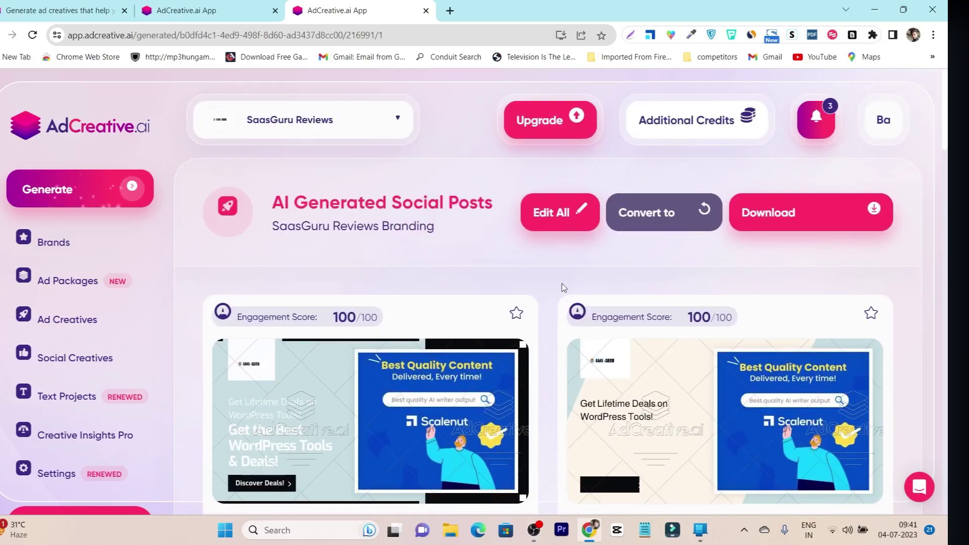
pyautogui.click(545, 217)
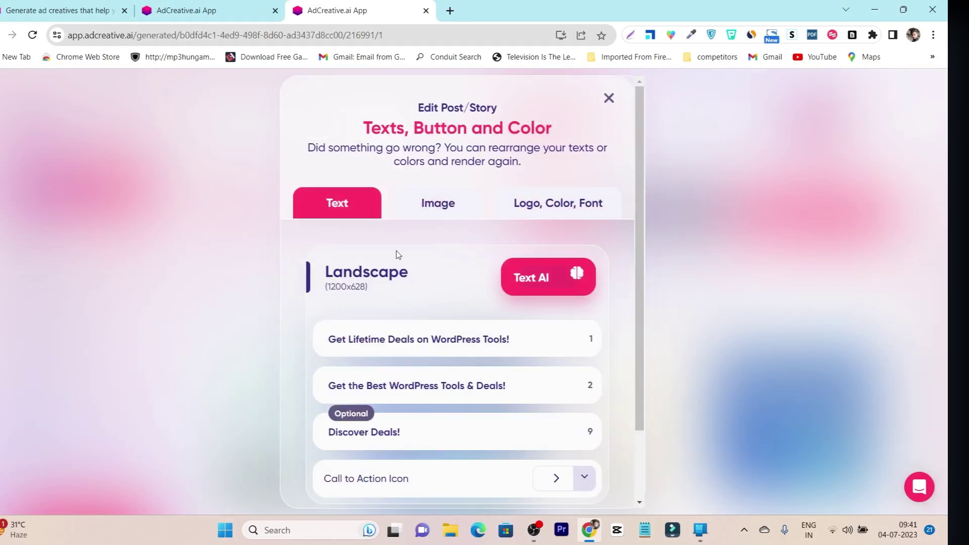
pyautogui.click(434, 204)
pyautogui.click(535, 207)
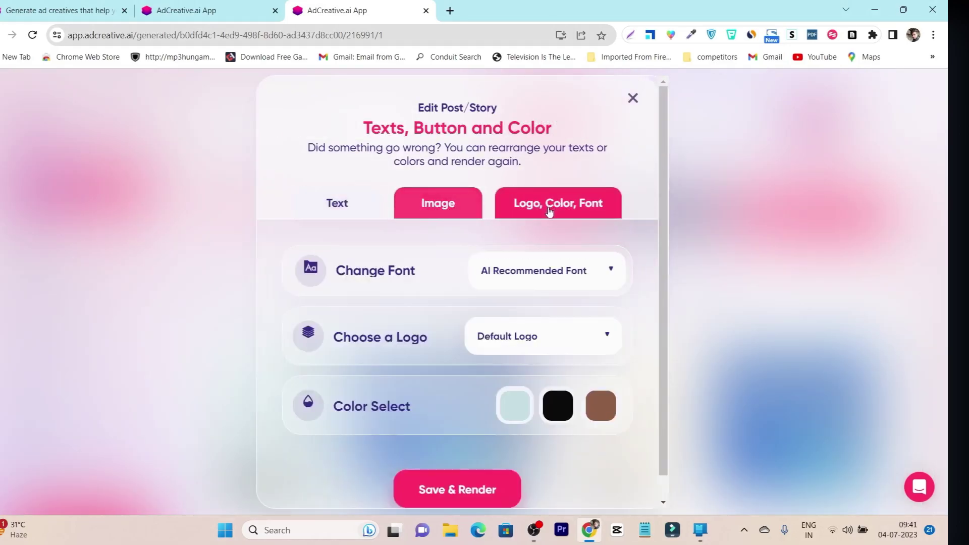
pyautogui.click(609, 98)
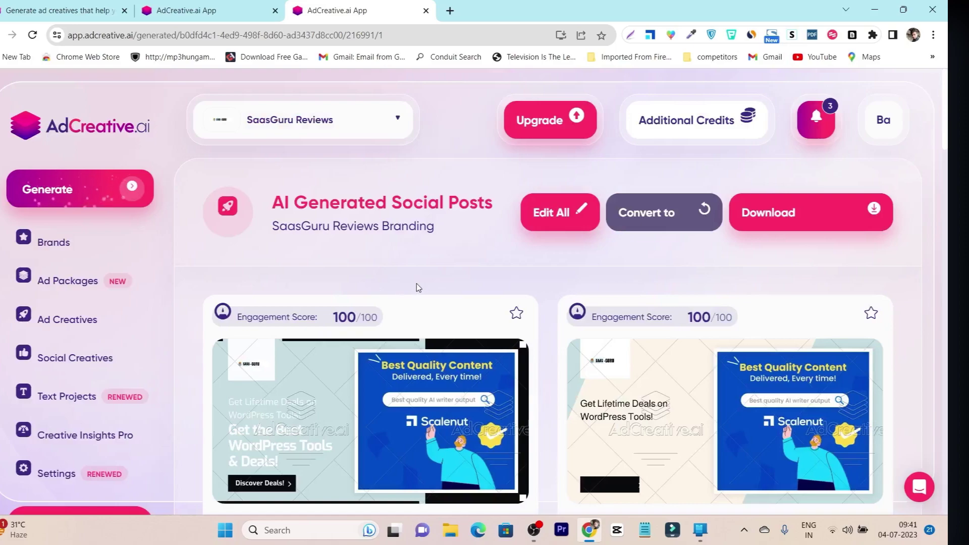
pyautogui.scroll(-4, 416, 283)
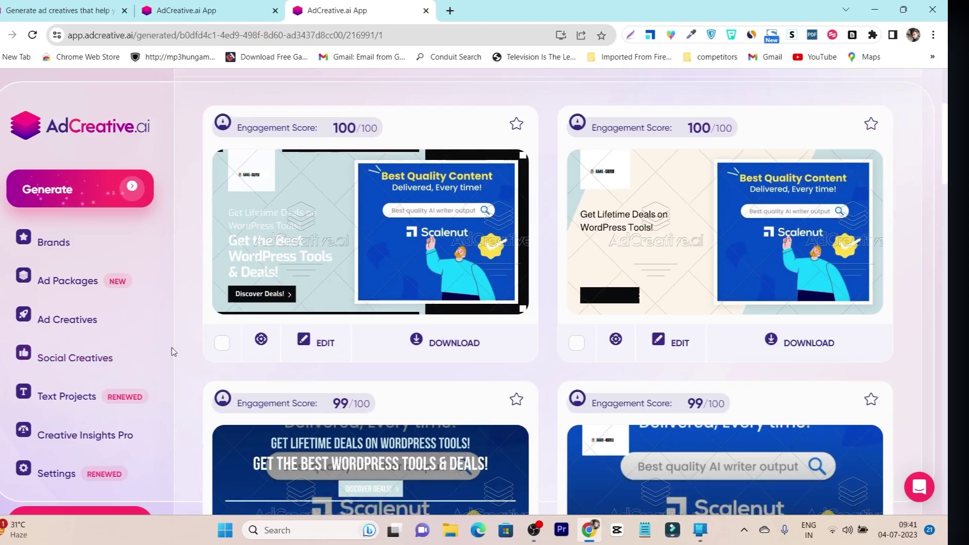
# Step: Start a new text project and copy the saas-guru.info address from a new browser tab
pyautogui.click(86, 398)
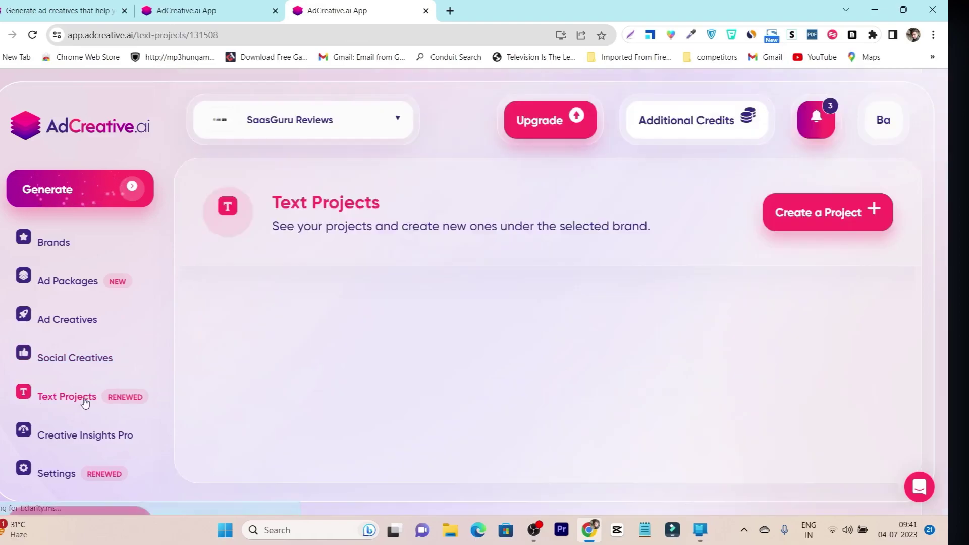
pyautogui.click(812, 218)
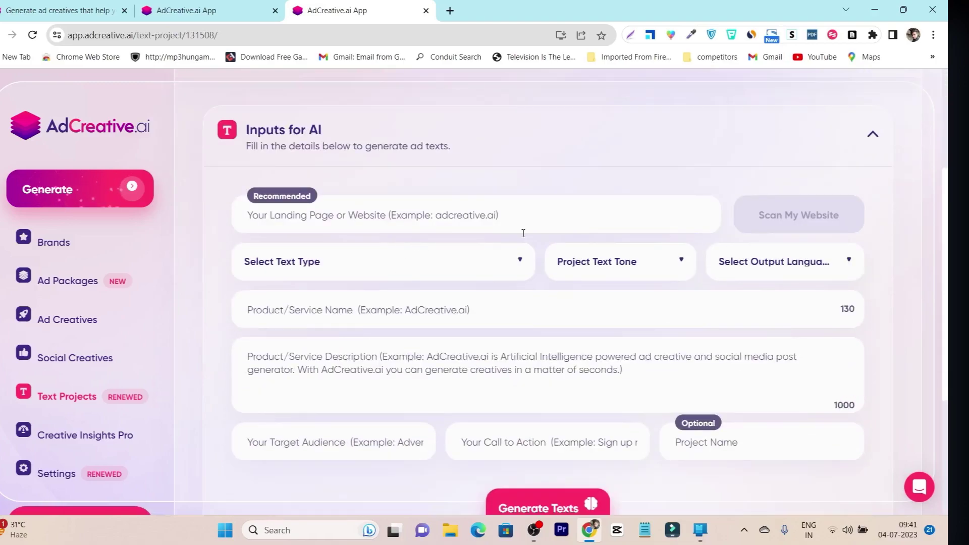
pyautogui.click(382, 220)
pyautogui.click(452, 16)
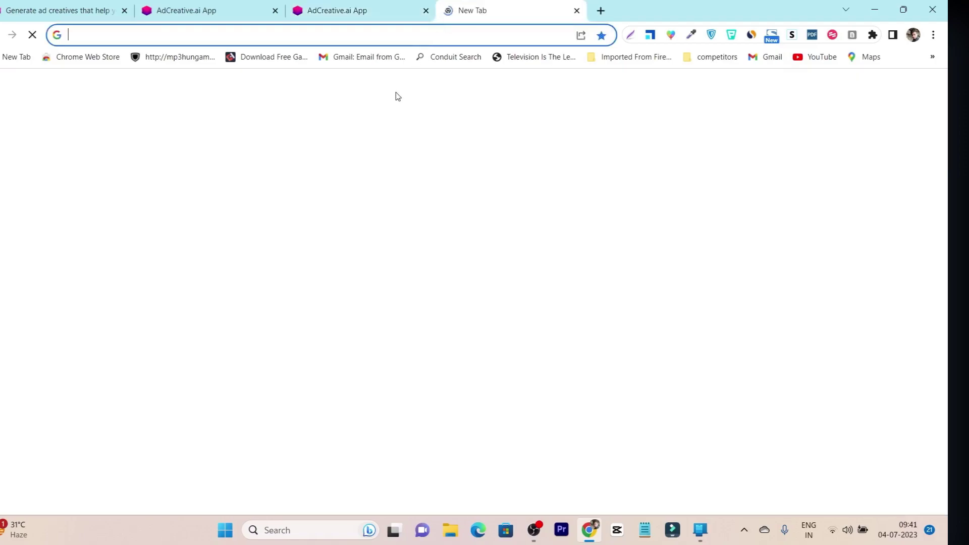
pyautogui.write('saa')
pyautogui.hotkey('ctrl', 'a')
pyautogui.hotkey('ctrl', 'c')
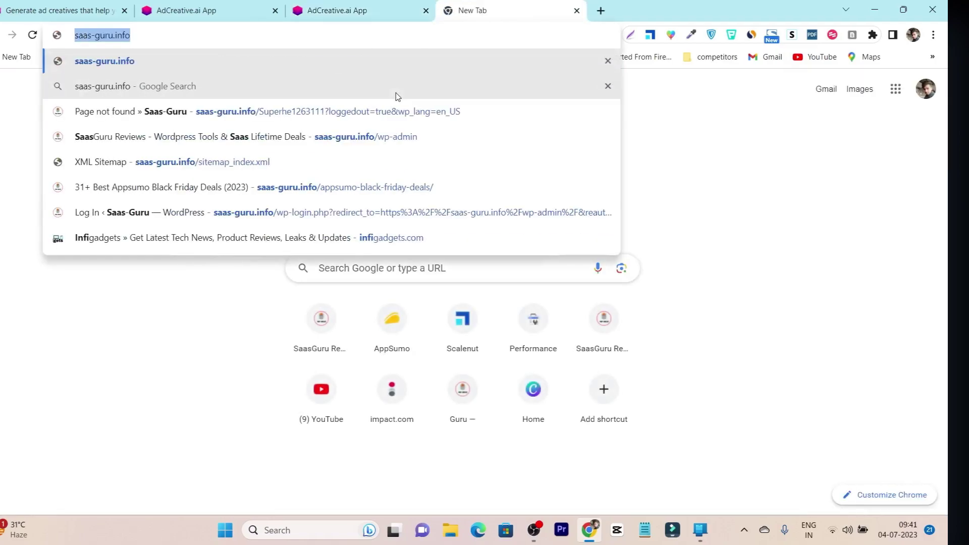
# Step: Fill in the text project by scanning saas-guru.info and generate ad texts of the type SHARP Technique: Short Headlines for Ads
pyautogui.click(353, 10)
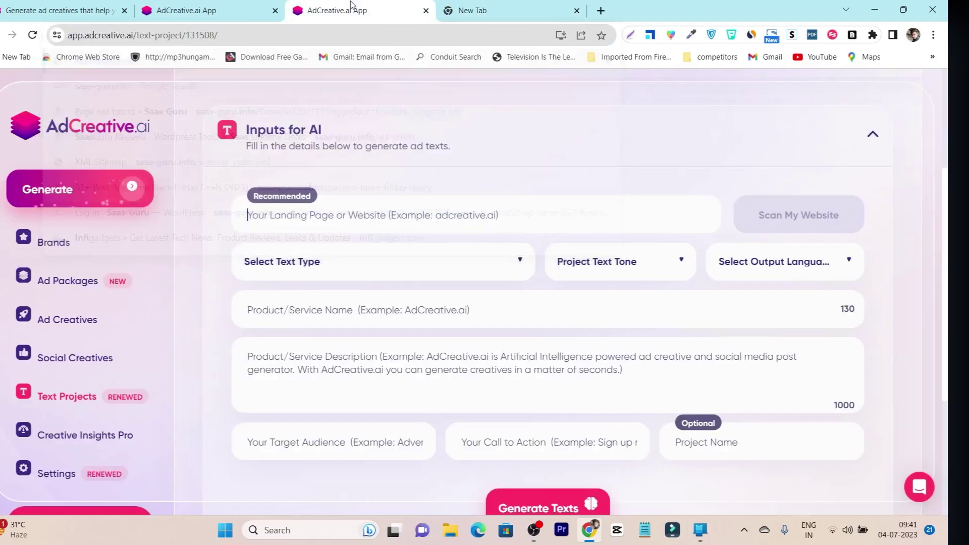
pyautogui.click(407, 221)
pyautogui.hotkey('ctrl', 'v')
pyautogui.click(787, 227)
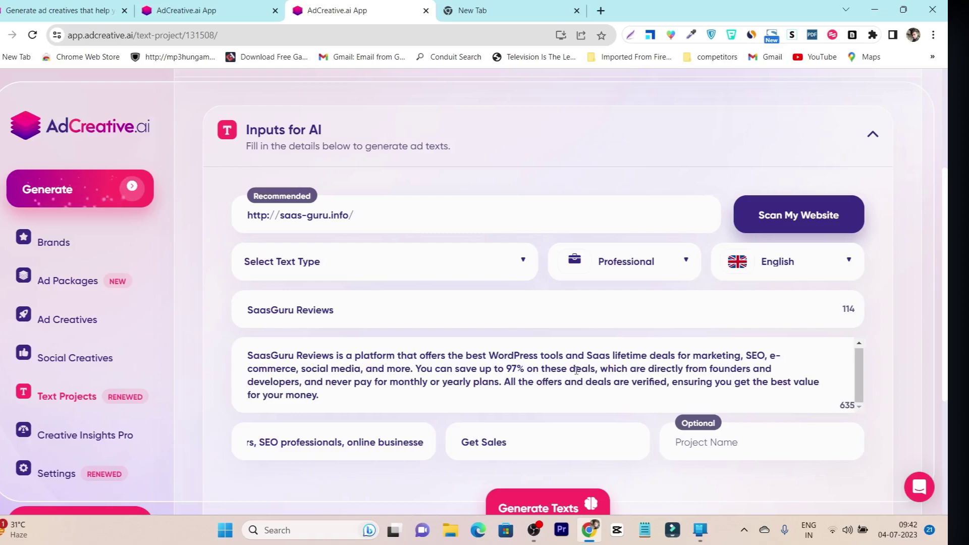
pyautogui.scroll(-3, 576, 371)
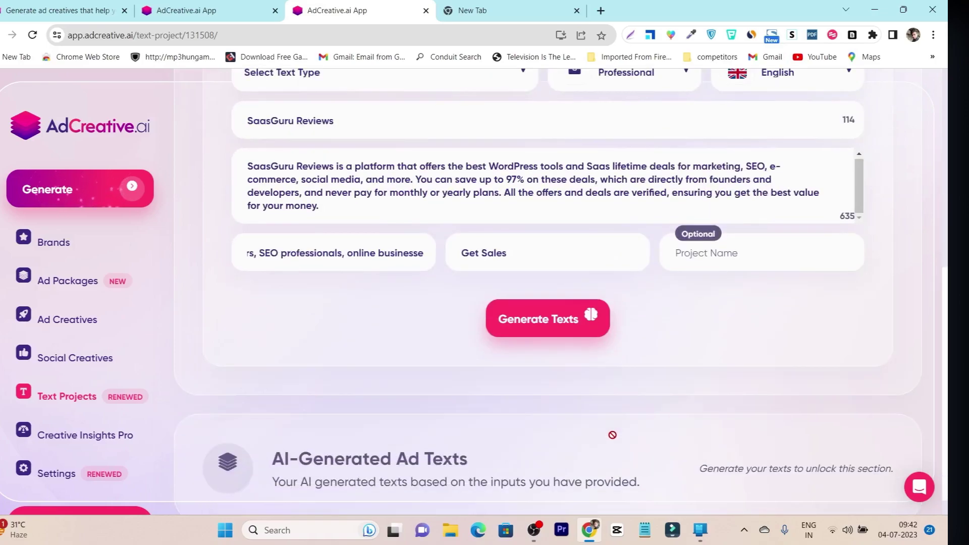
pyautogui.click(545, 326)
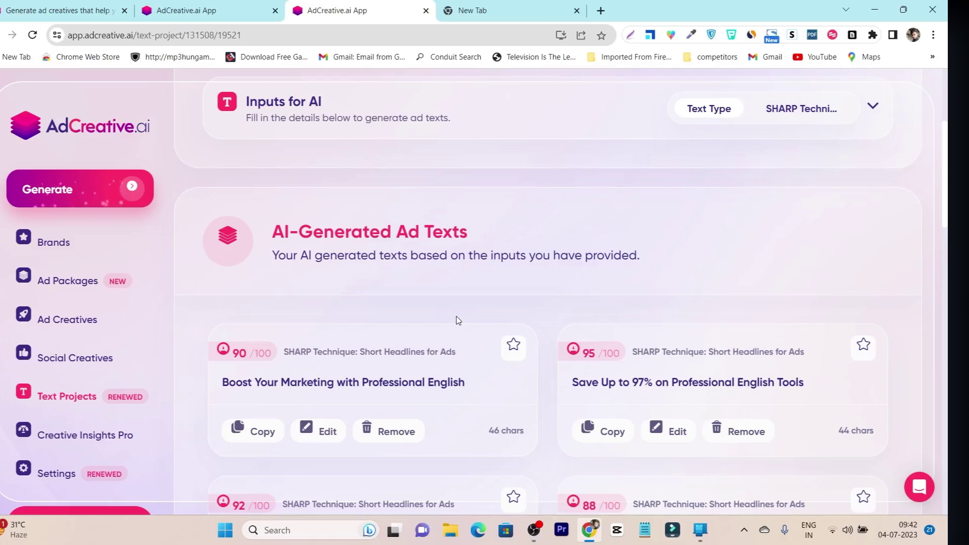
# Step: Look through the generated ad texts and copy the headline "Supercharge Your SEO with Professional English"
pyautogui.scroll(-5, 456, 316)
pyautogui.scroll(-5, 539, 285)
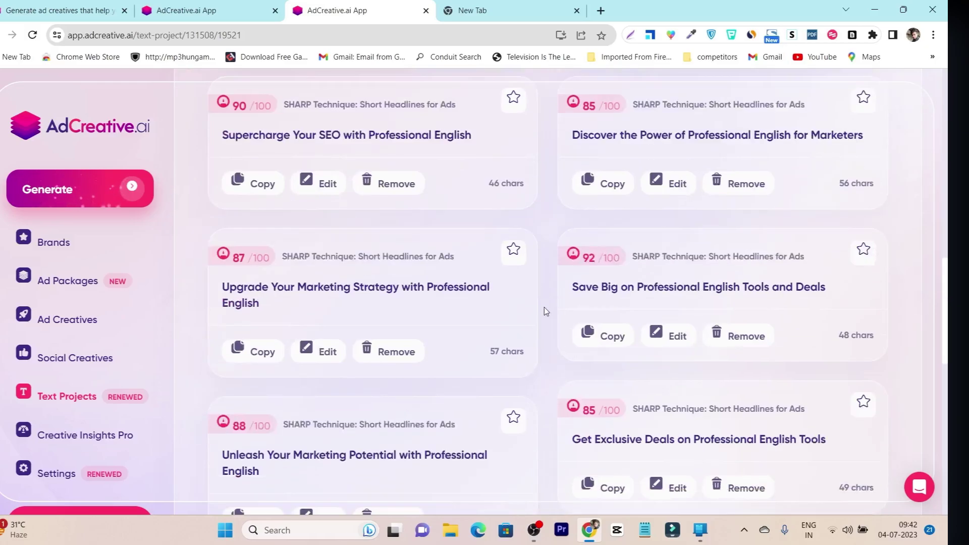
pyautogui.scroll(8, 543, 313)
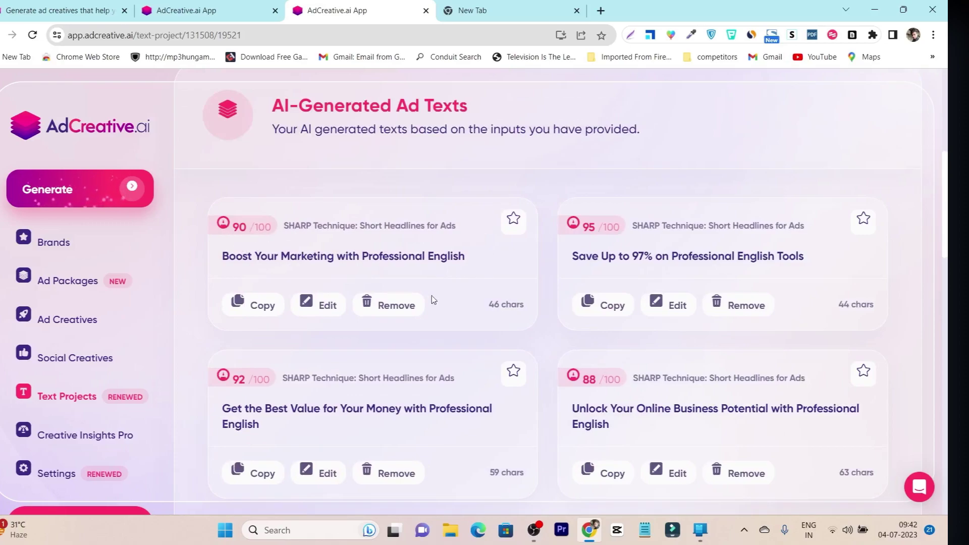
pyautogui.scroll(-1, 296, 292)
pyautogui.scroll(-8, 295, 292)
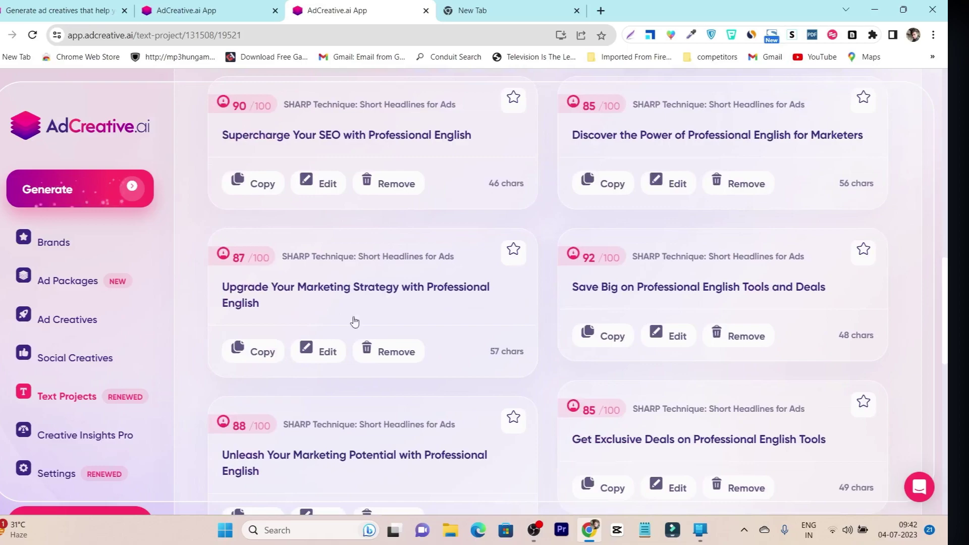
pyautogui.click(254, 188)
pyautogui.scroll(-1, 178, 283)
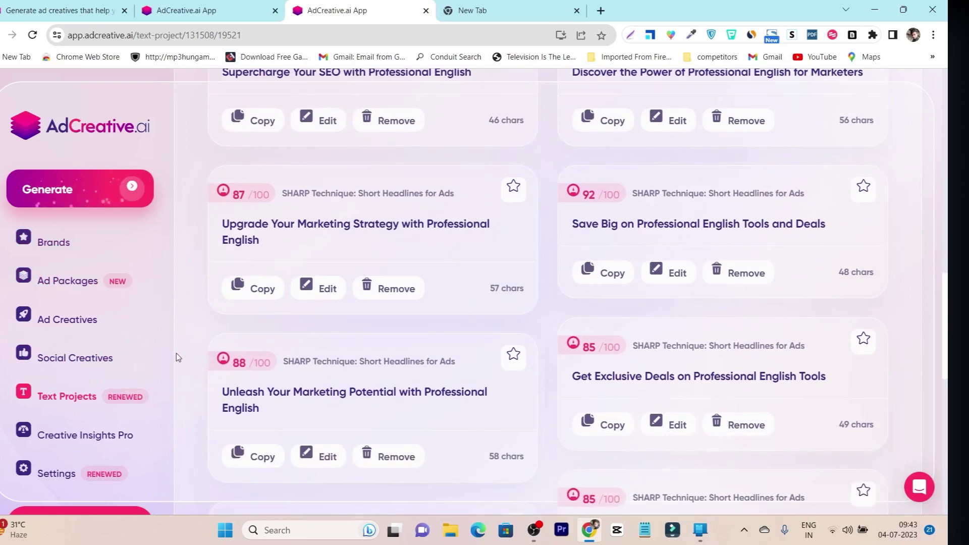
# Step: Open Creative Insights Pro, check its ad platform selection and open its settings
pyautogui.click(74, 440)
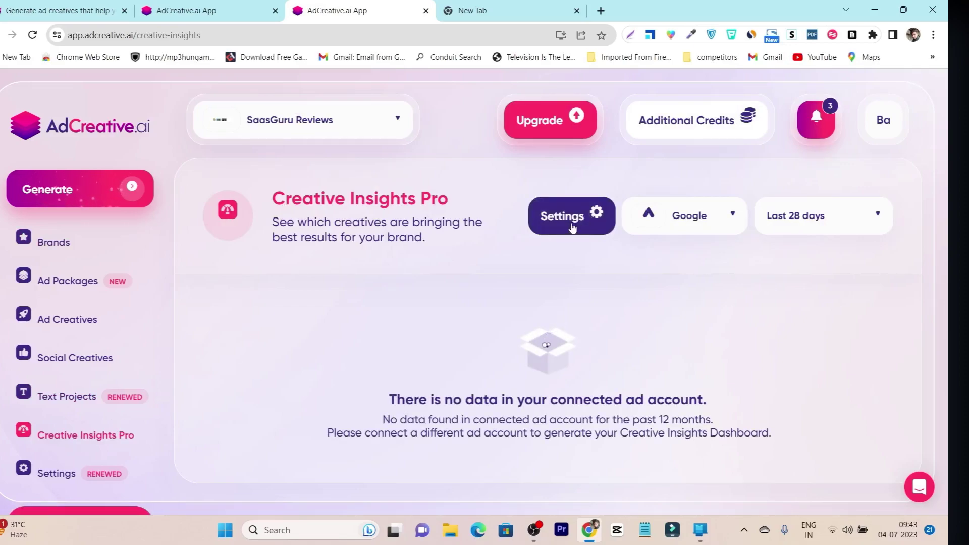
pyautogui.click(665, 222)
pyautogui.click(664, 255)
pyautogui.click(562, 215)
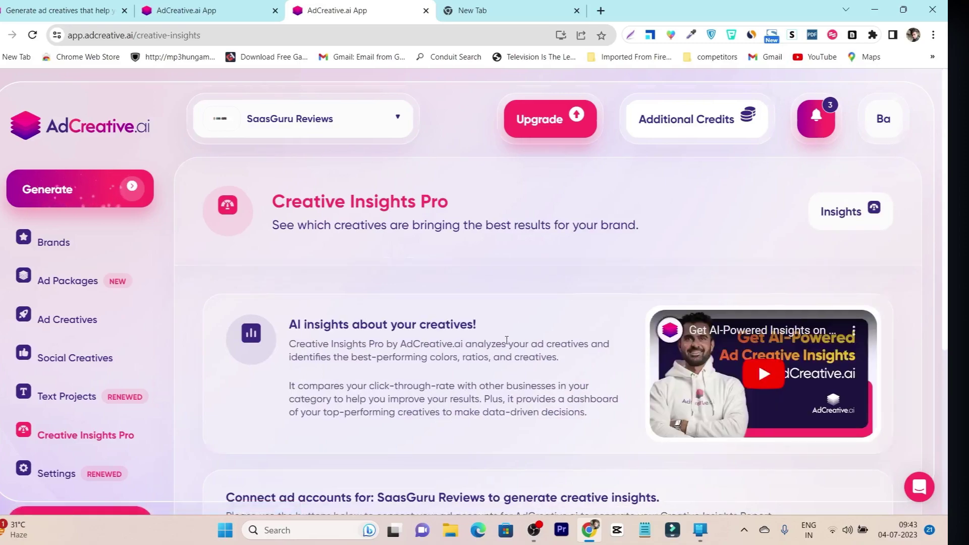
# Step: Examine the Creative Insights Pro description and ad account connections, briefly playing and pausing the introduction video
pyautogui.scroll(-5, 528, 355)
pyautogui.scroll(5, 549, 352)
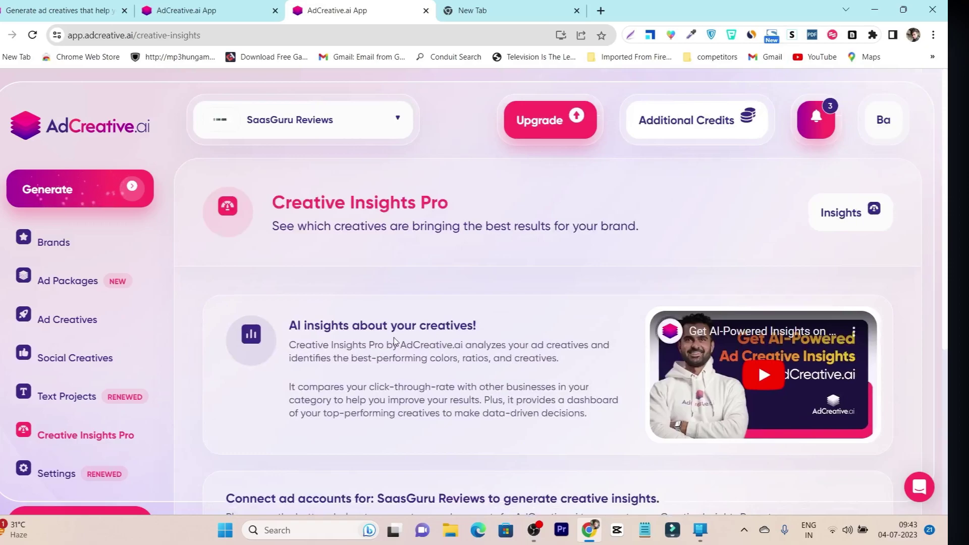
pyautogui.scroll(-4, 395, 342)
pyautogui.scroll(-2, 395, 342)
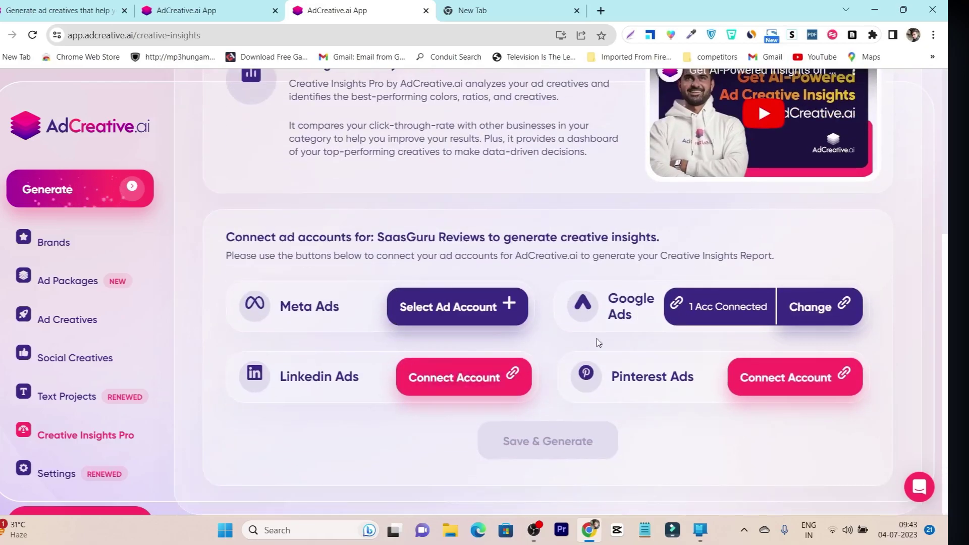
pyautogui.scroll(5, 597, 342)
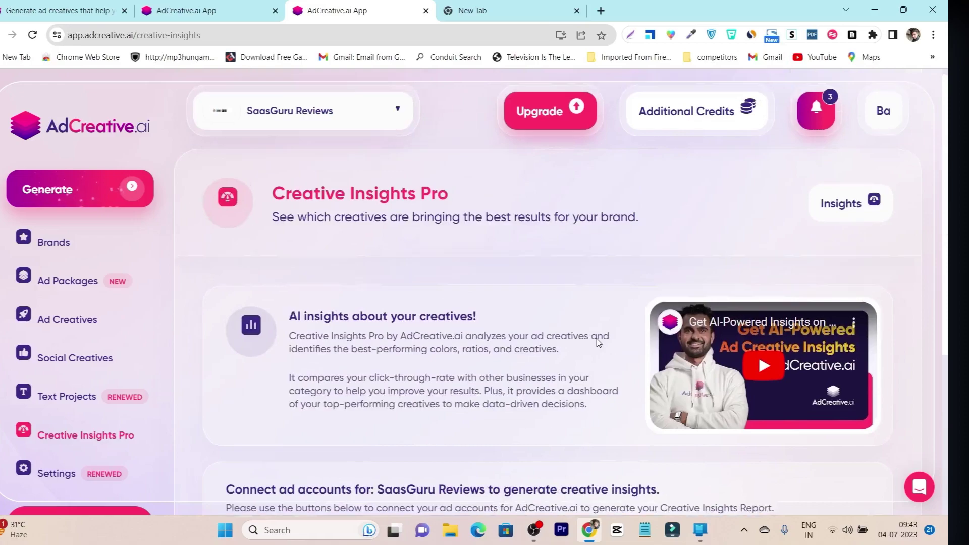
pyautogui.click(763, 367)
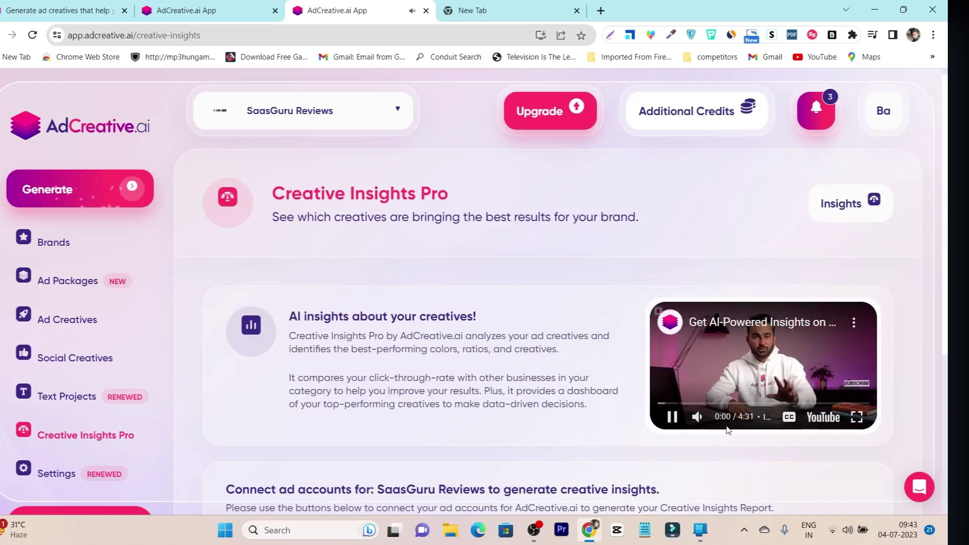
pyautogui.click(671, 416)
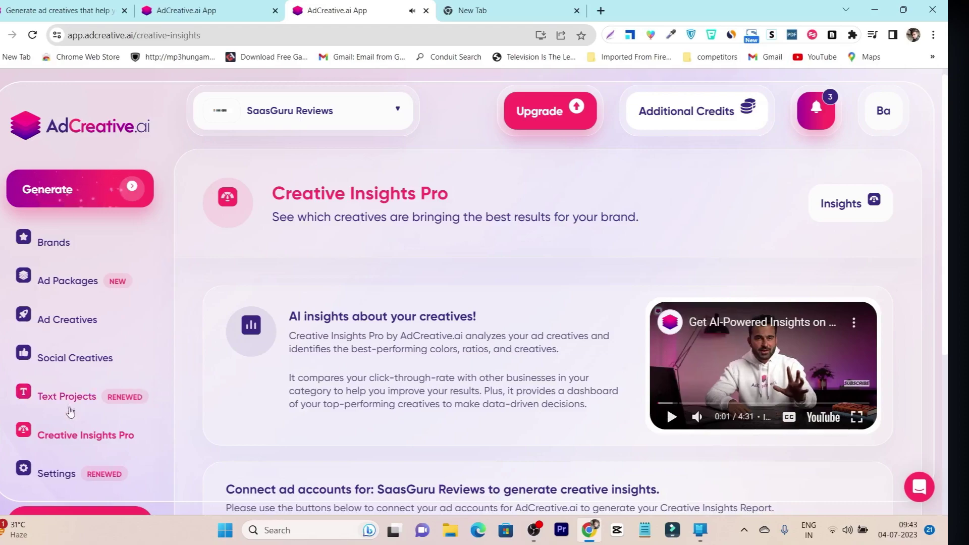
pyautogui.scroll(-5, 500, 348)
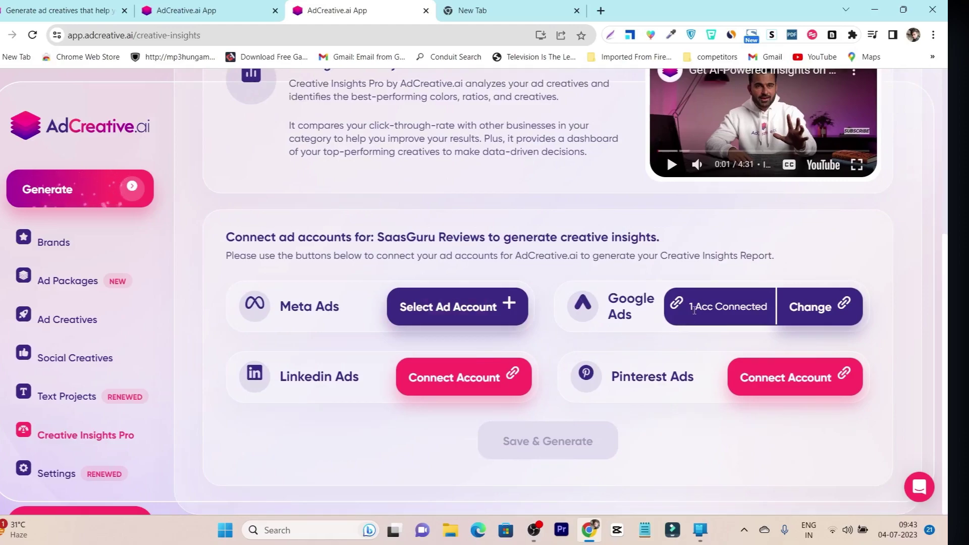
# Step: Open the Google Ads account selection, highlight the $500 Free Ad Credits offer, and view and close the new ad account dialog
pyautogui.click(802, 308)
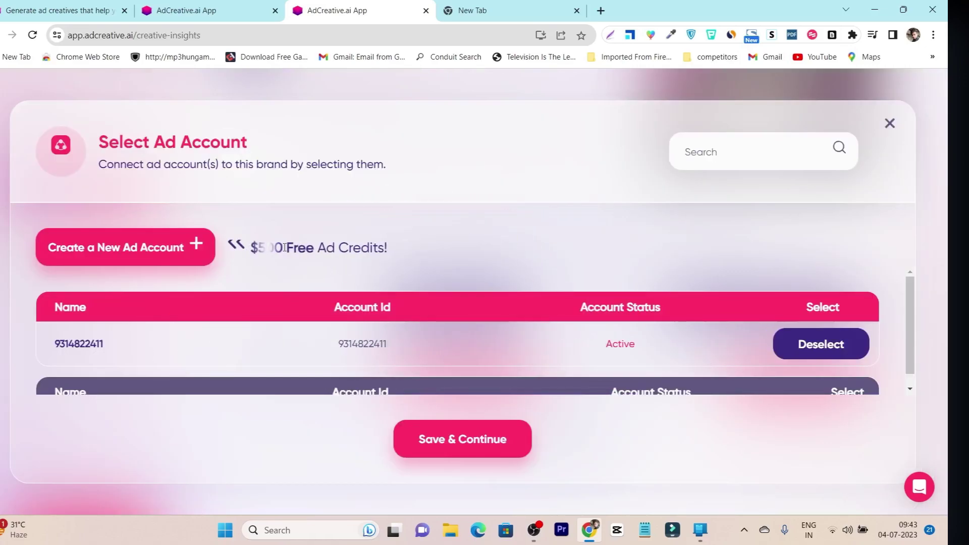
pyautogui.moveTo(251, 247); pyautogui.dragTo(358, 248)
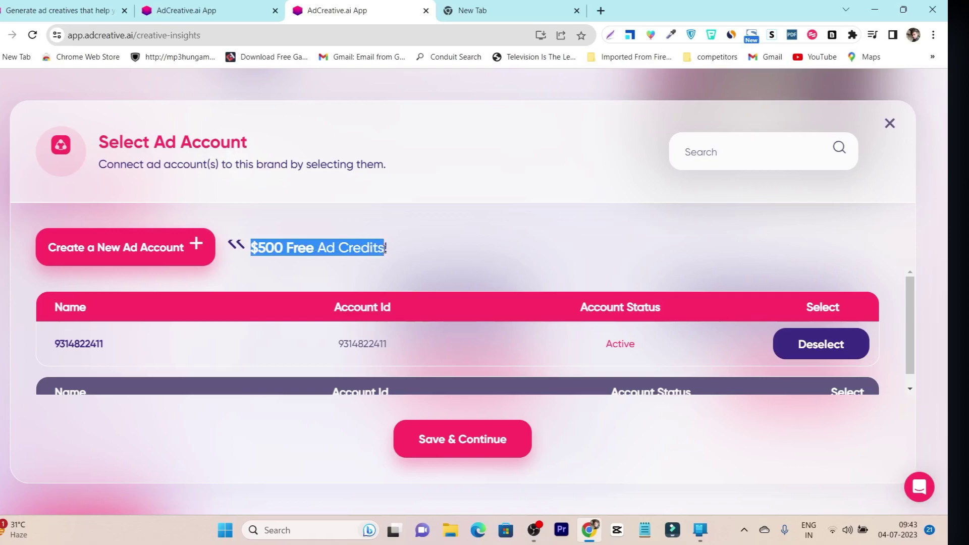
pyautogui.click(115, 254)
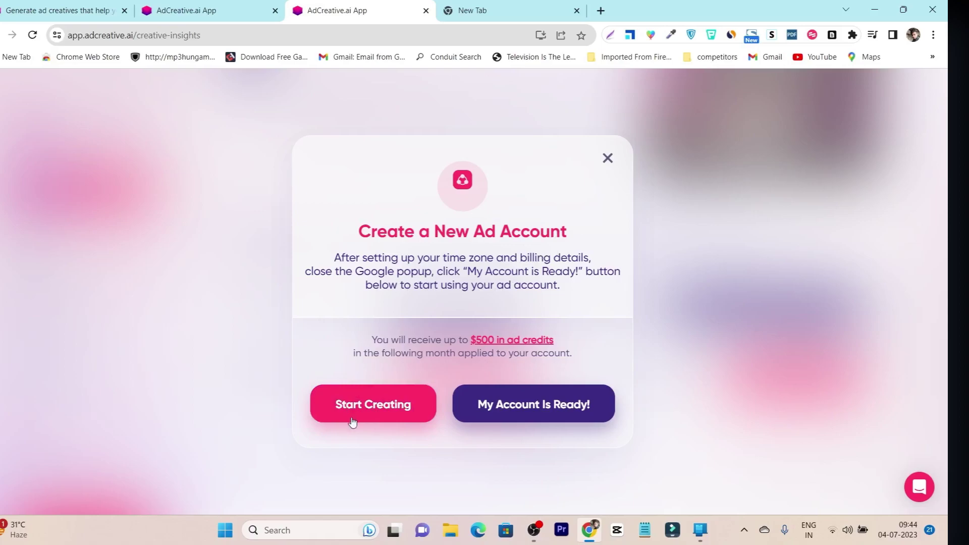
pyautogui.click(608, 158)
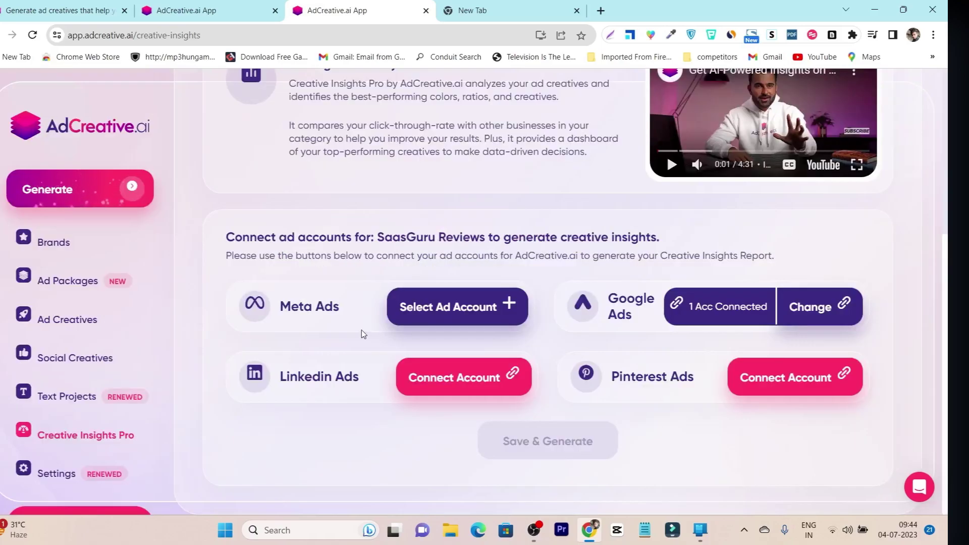
# Step: Reopen the new ad account dialog for Google Ads, read its ad credits terms and close it
pyautogui.click(811, 306)
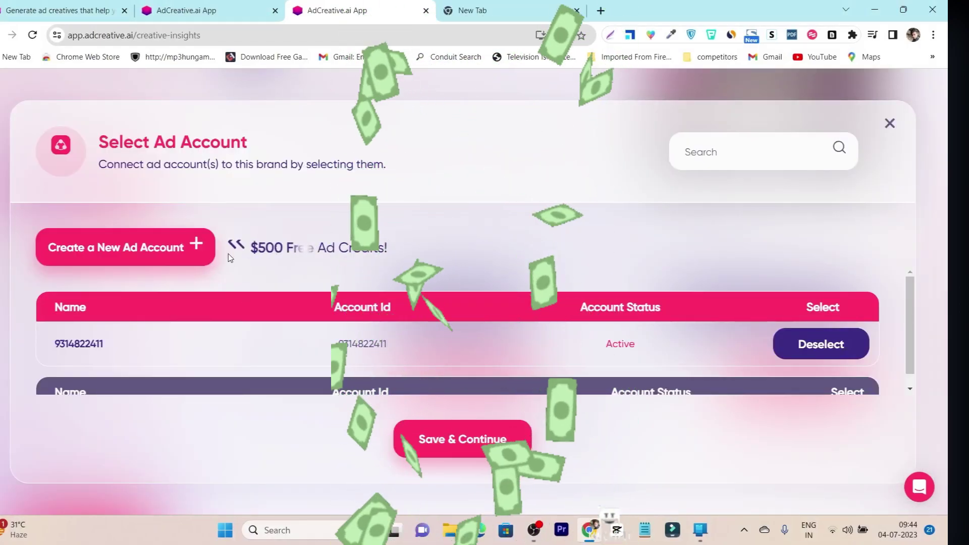
pyautogui.click(201, 254)
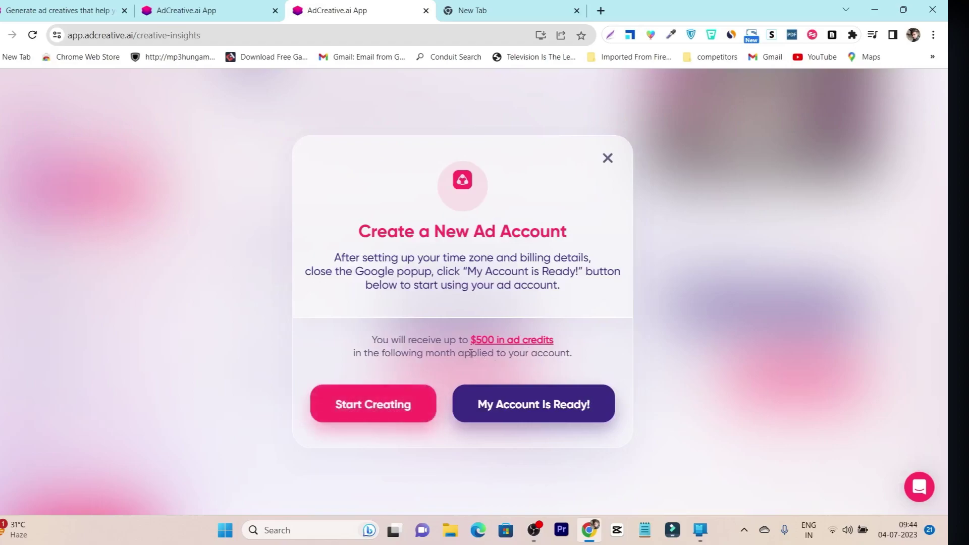
pyautogui.moveTo(362, 341); pyautogui.dragTo(583, 362)
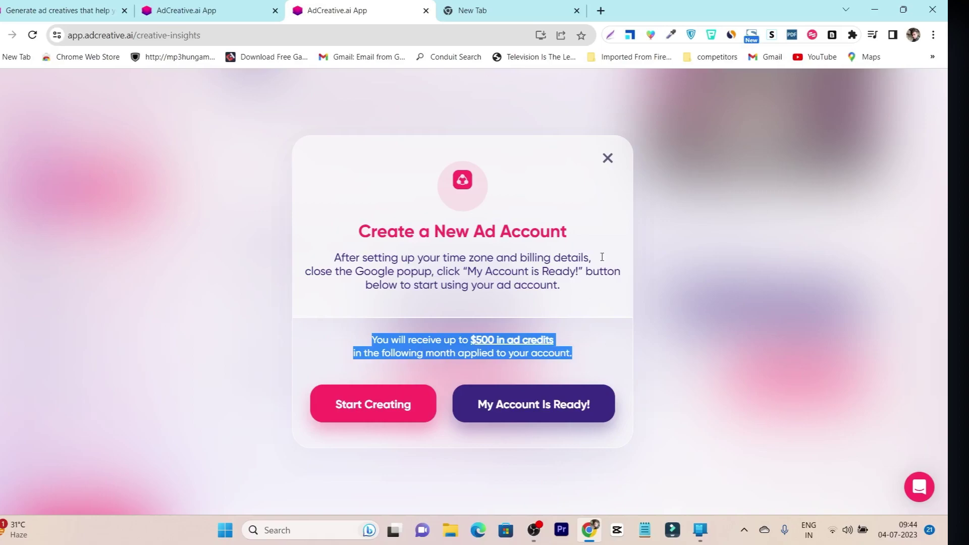
pyautogui.click(607, 158)
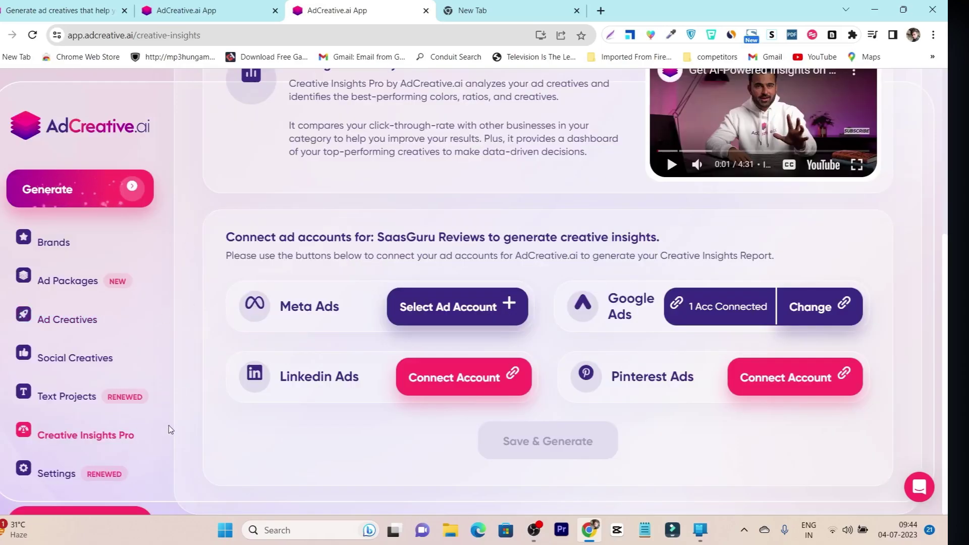
# Step: Go to the brand list, view the projects under SaasGuru Reviews and open the Saas Guru project
pyautogui.click(48, 245)
pyautogui.click(100, 138)
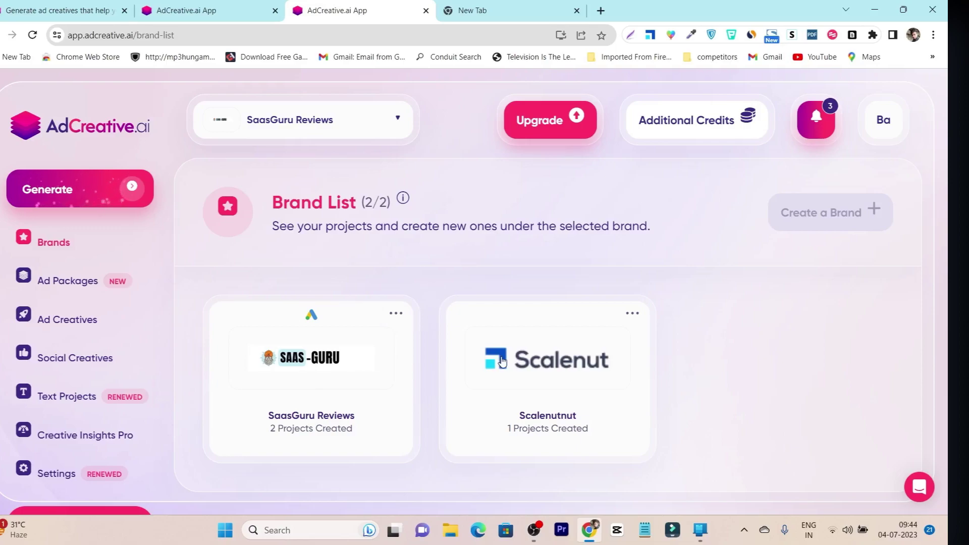
pyautogui.click(337, 360)
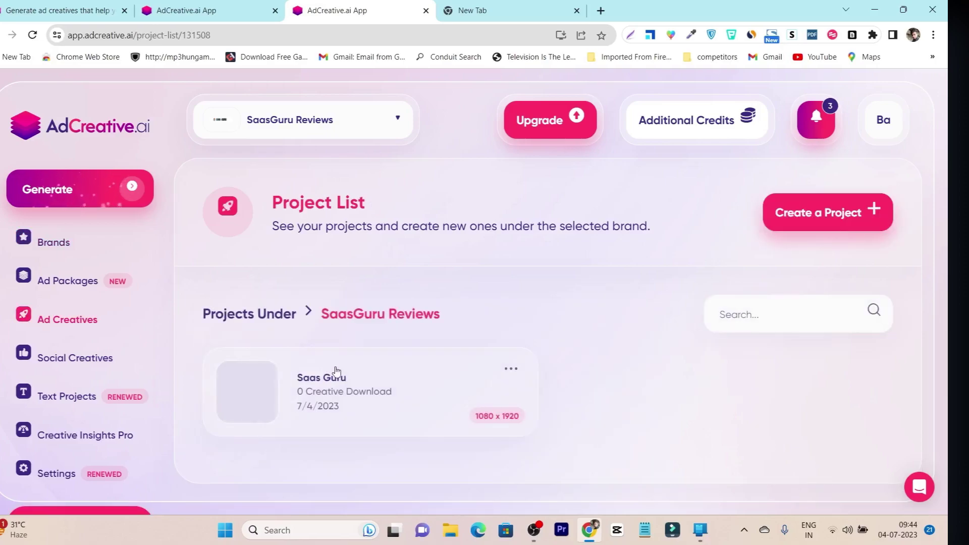
pyautogui.click(353, 388)
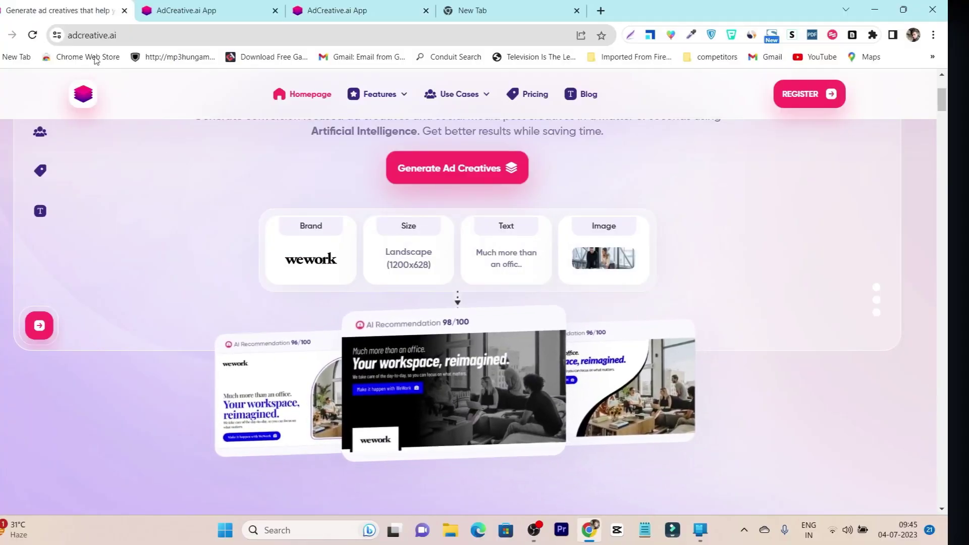
# Step: Look over the adcreative.ai homepage, including its Google Ads credits offer and the sample brand creatives
pyautogui.click(94, 34)
pyautogui.click(192, 247)
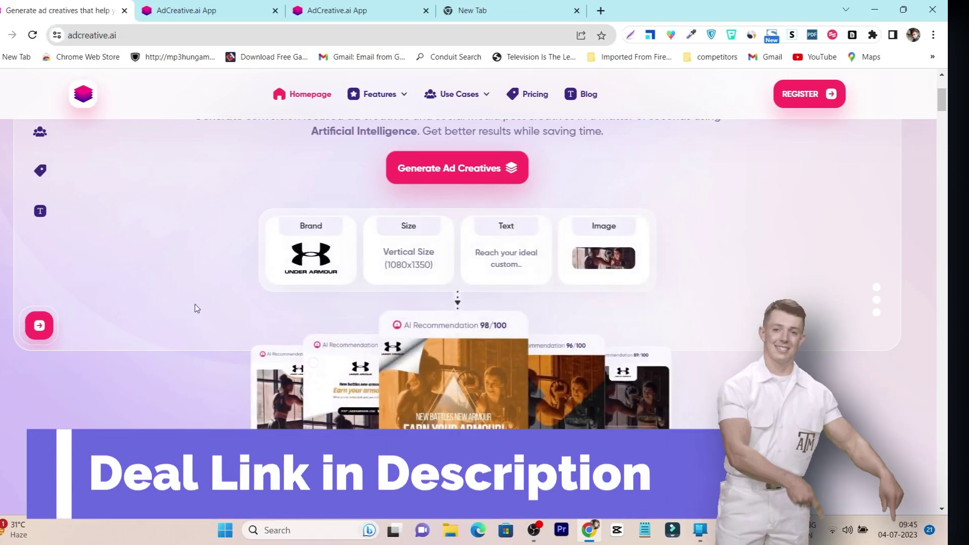
pyautogui.scroll(4, 194, 303)
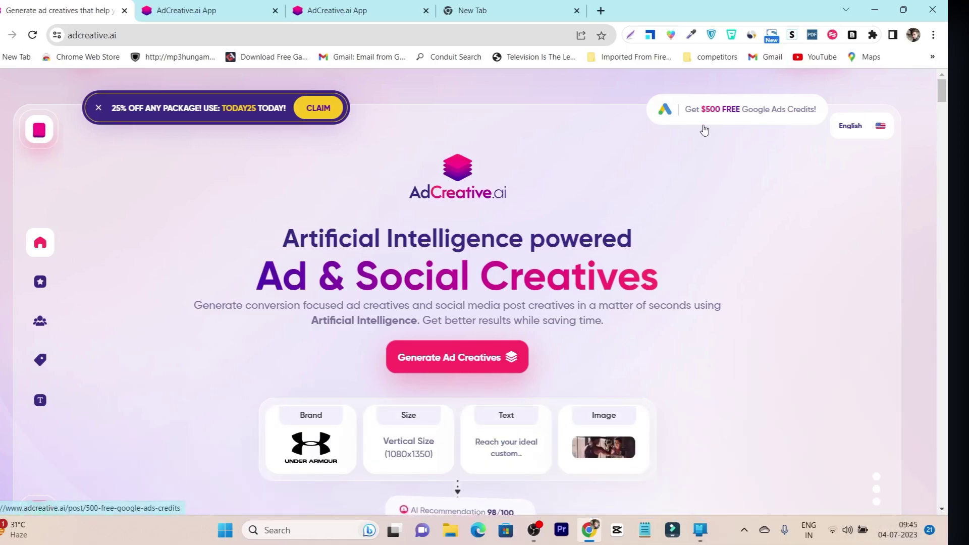
pyautogui.scroll(-2, 635, 173)
pyautogui.scroll(-2, 635, 172)
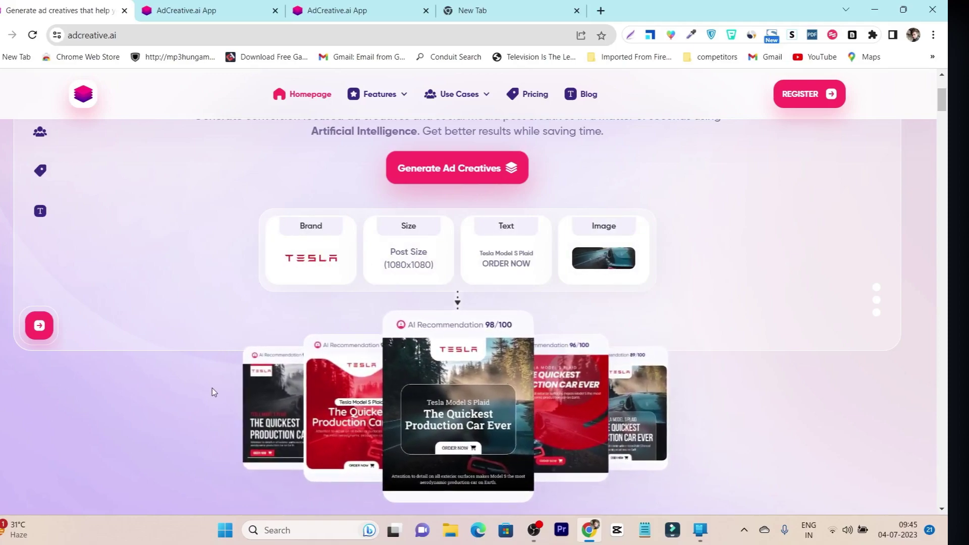
pyautogui.scroll(-3, 695, 410)
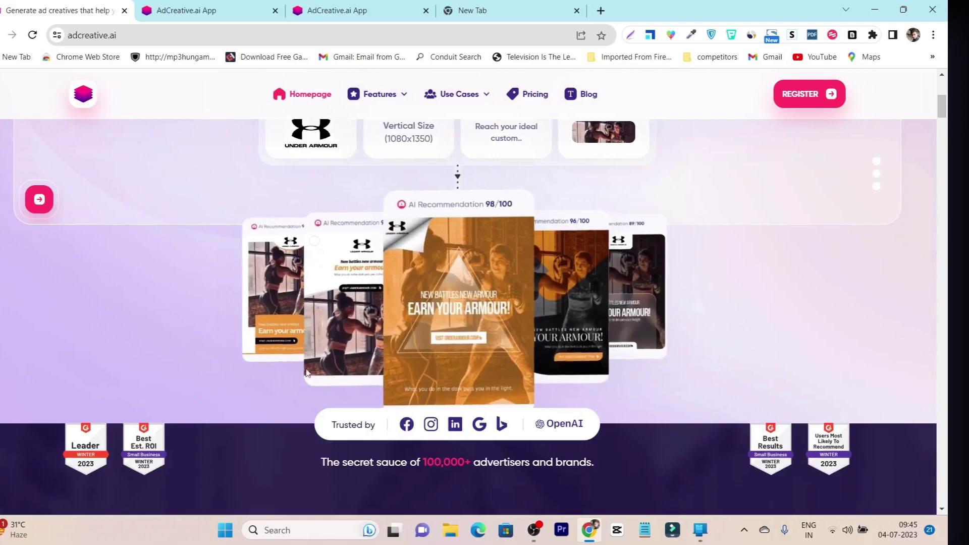
# Step: Examine the yearly Startup Plans pricing and feature comparison on the adcreative.ai site, then return to the homepage's opening section
pyautogui.click(534, 94)
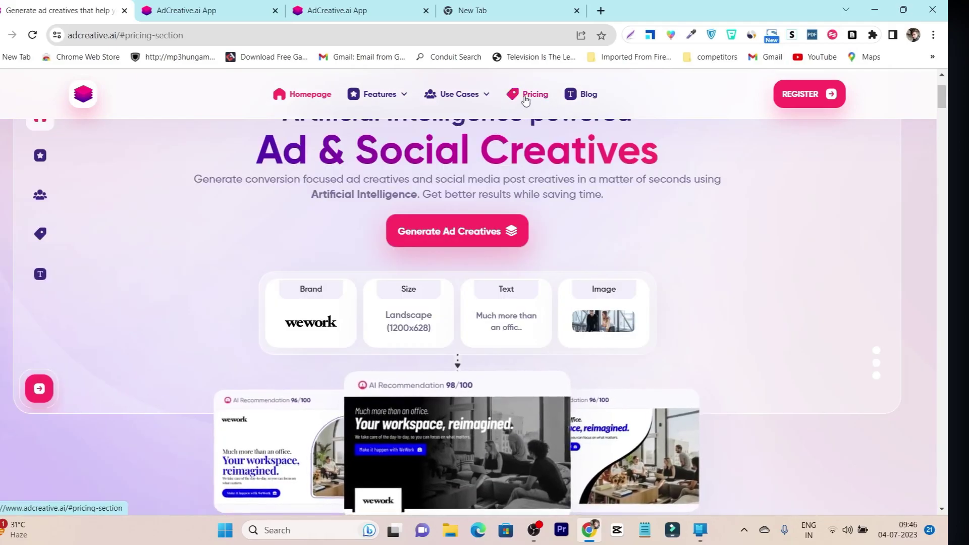
pyautogui.scroll(-5, 372, 295)
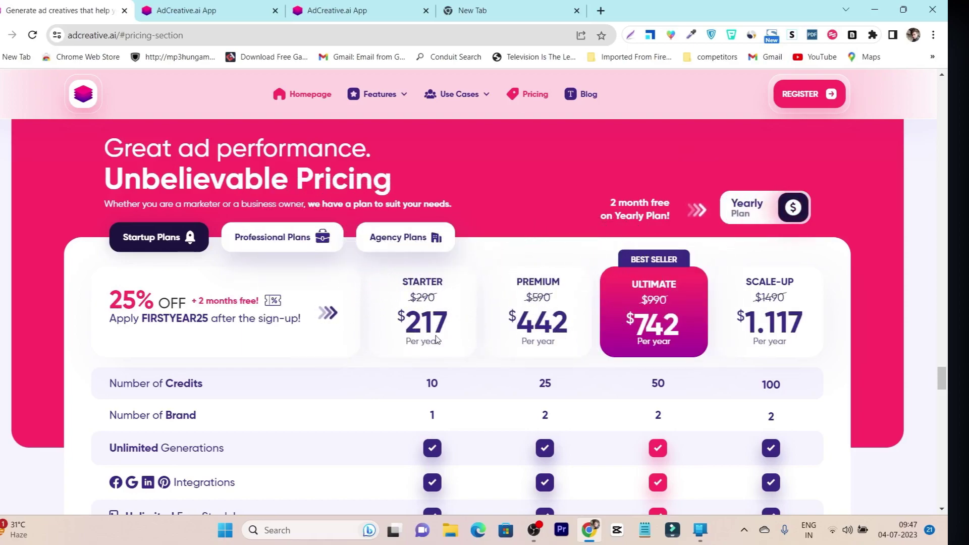
pyautogui.scroll(-1, 447, 337)
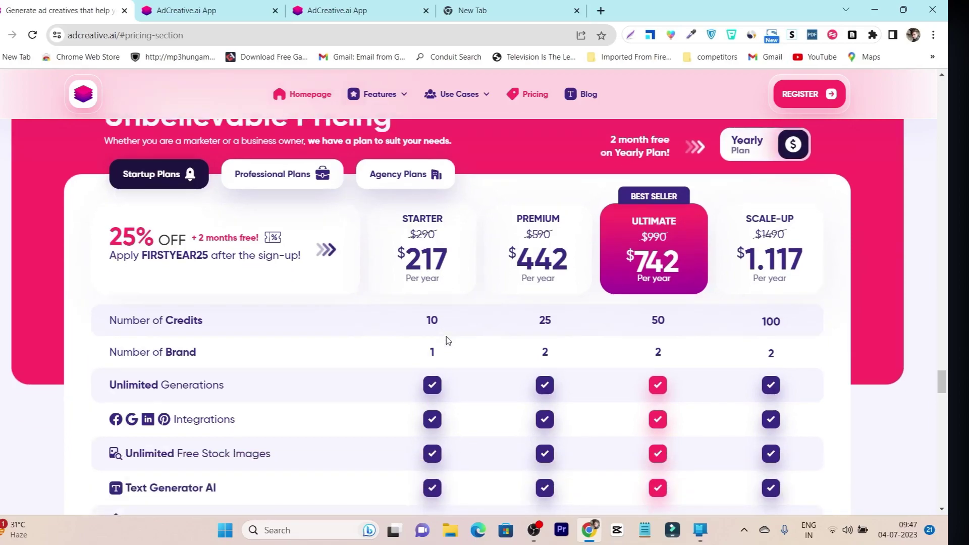
pyautogui.scroll(-2, 449, 338)
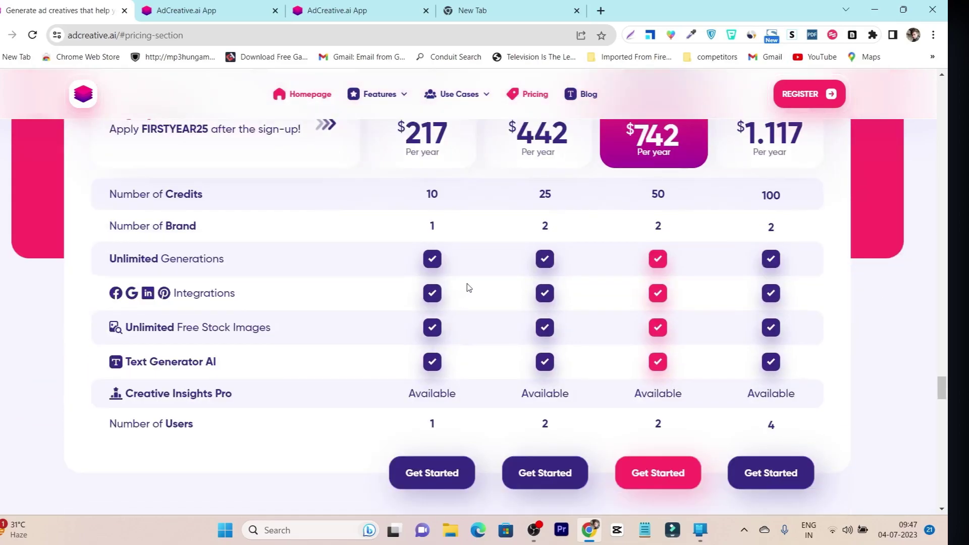
pyautogui.scroll(2, 456, 346)
pyautogui.scroll(-1, 335, 335)
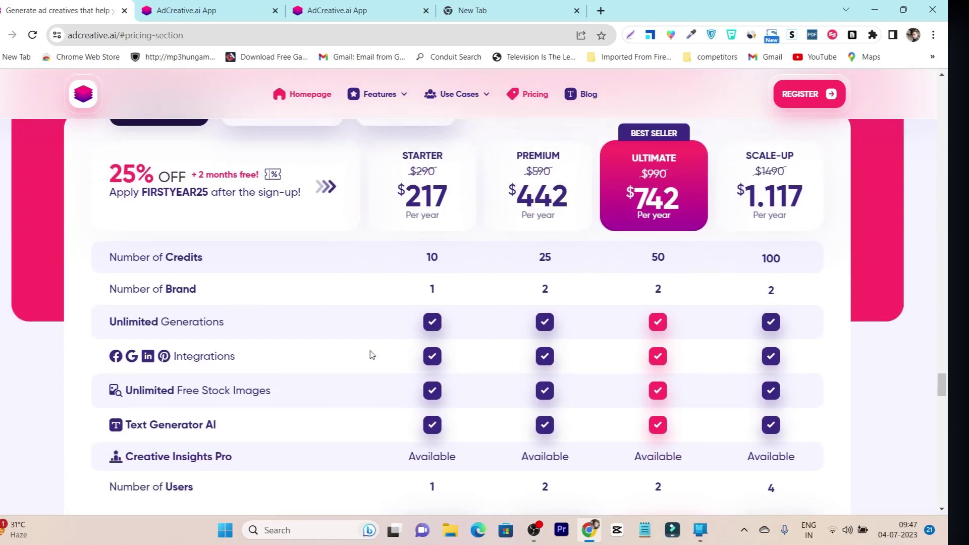
pyautogui.scroll(-2, 298, 372)
pyautogui.scroll(8, 411, 363)
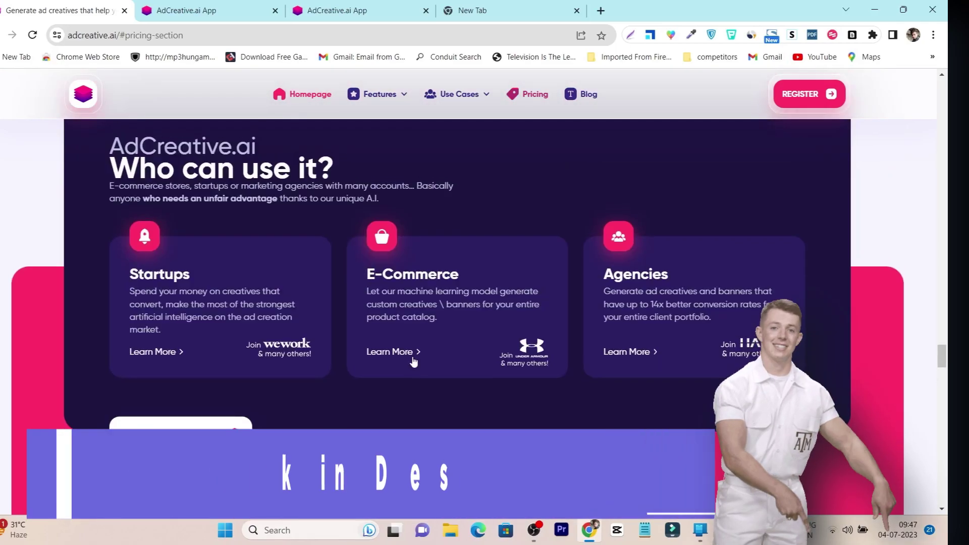
pyautogui.scroll(-3, 412, 355)
pyautogui.scroll(-1, 413, 355)
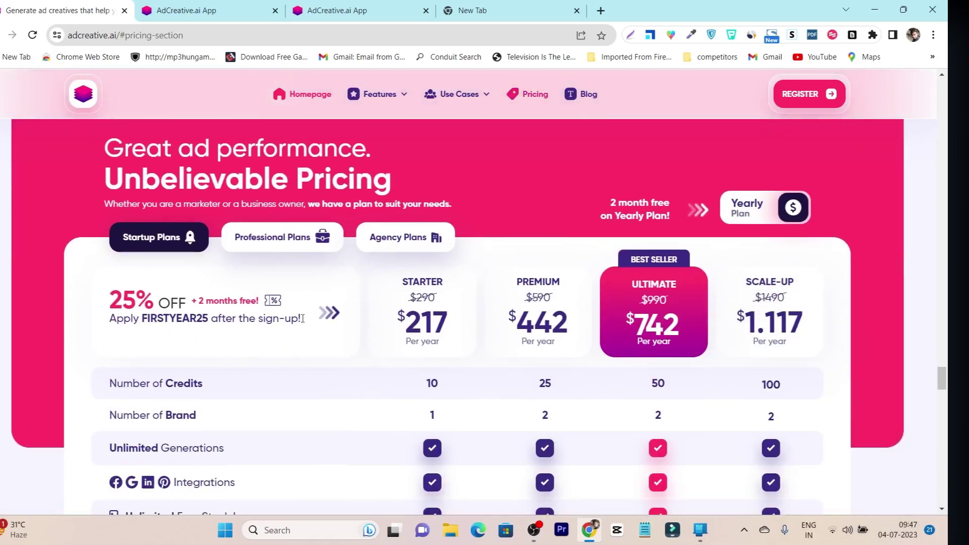
pyautogui.moveTo(942, 377); pyautogui.dragTo(941, 86)
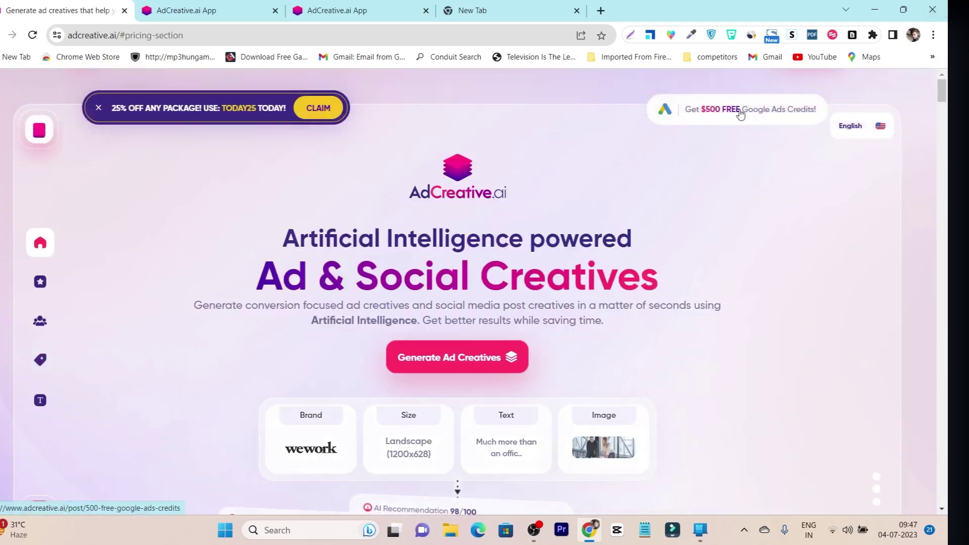
# Step: Return to the generated SaasGuru ad creatives in the app and look through them
pyautogui.click(209, 14)
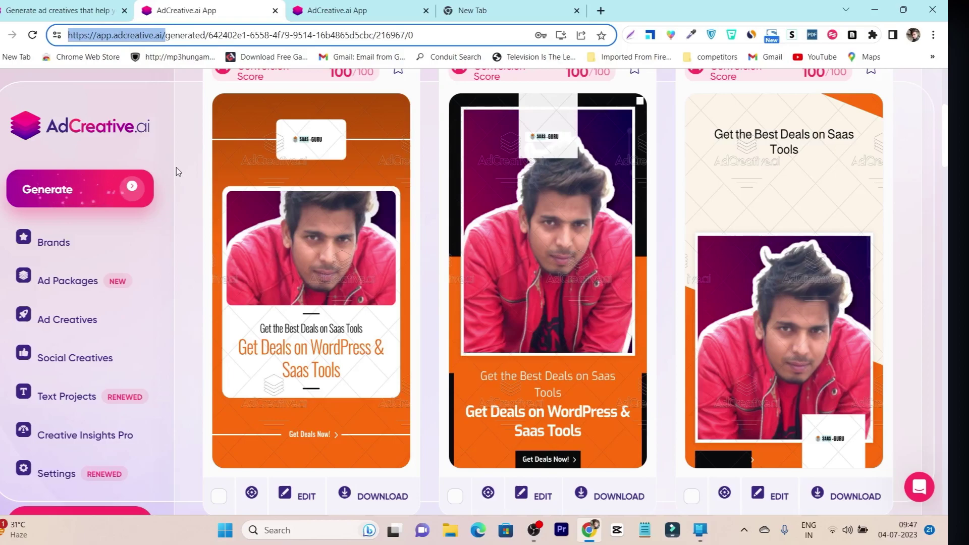
pyautogui.scroll(-10, 177, 168)
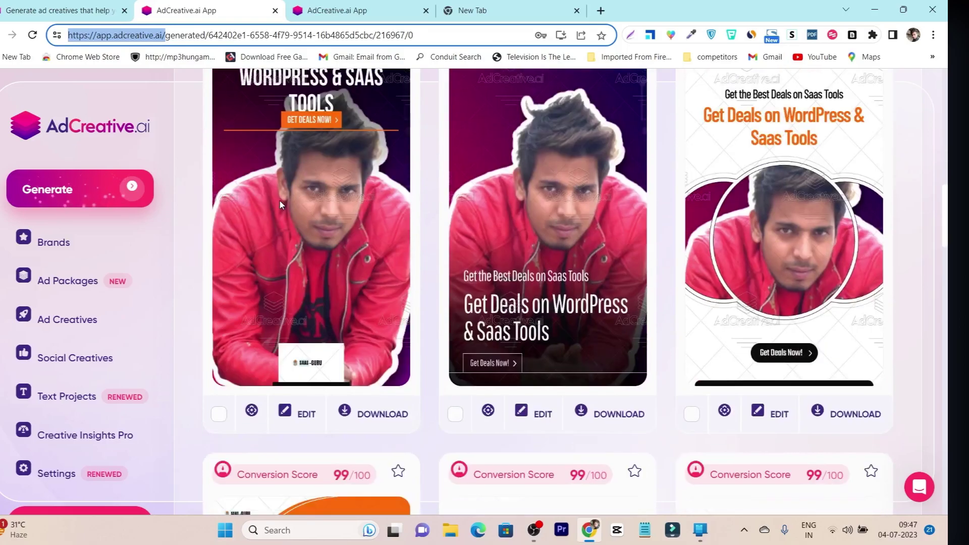
pyautogui.click(537, 541)
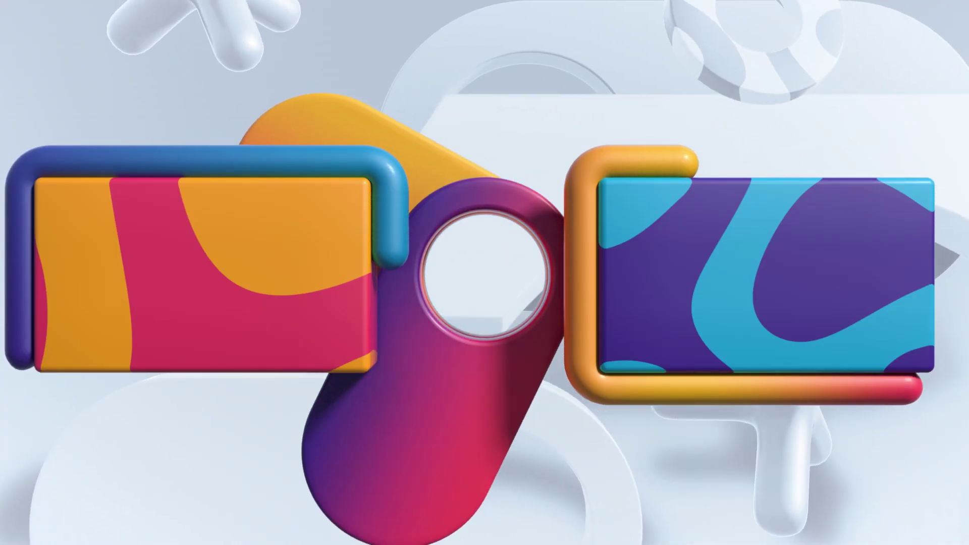